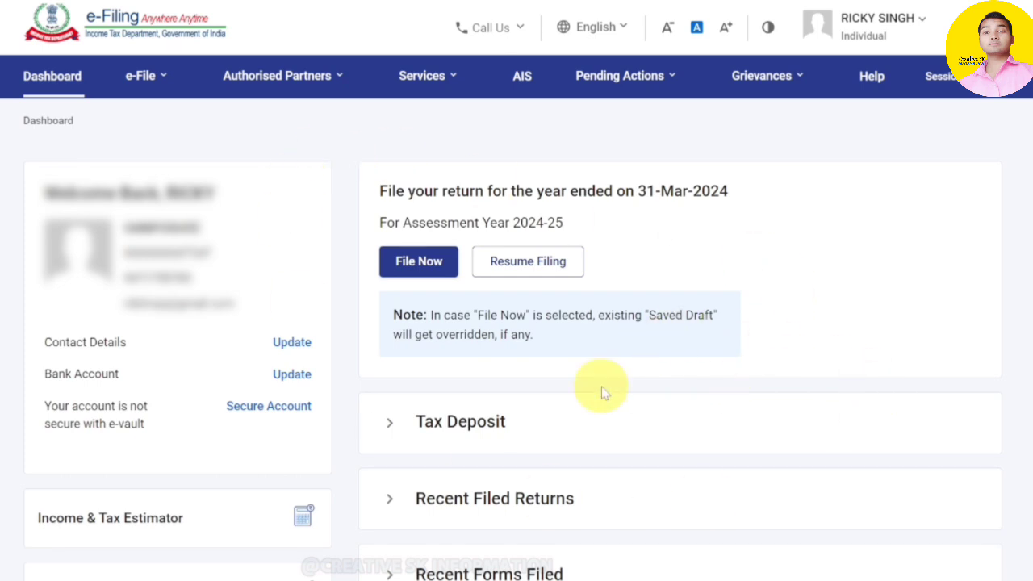
# - Start filing the income tax return for assessment year 2024-25 in online mode
pyautogui.click(420, 270)
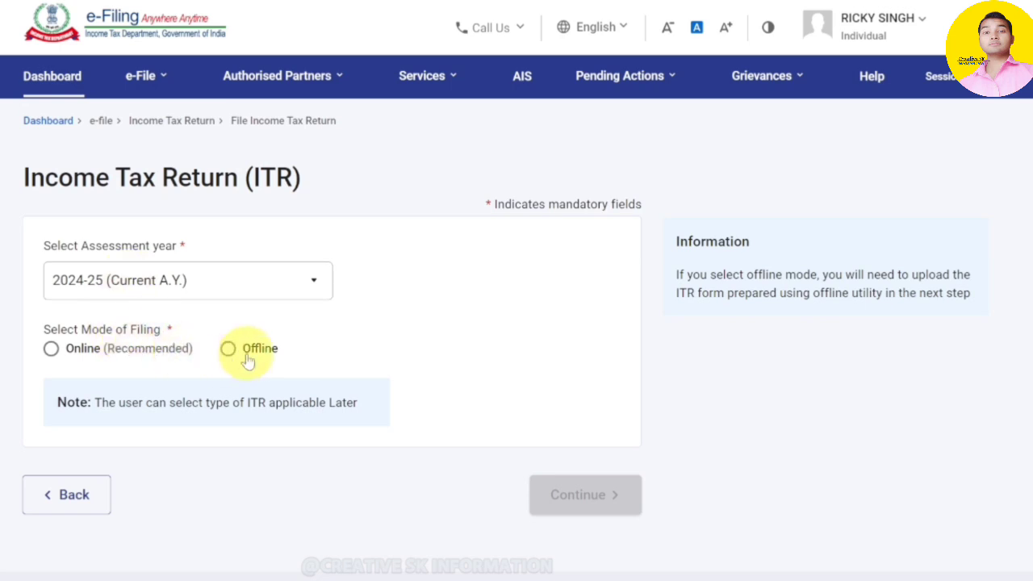
pyautogui.click(51, 350)
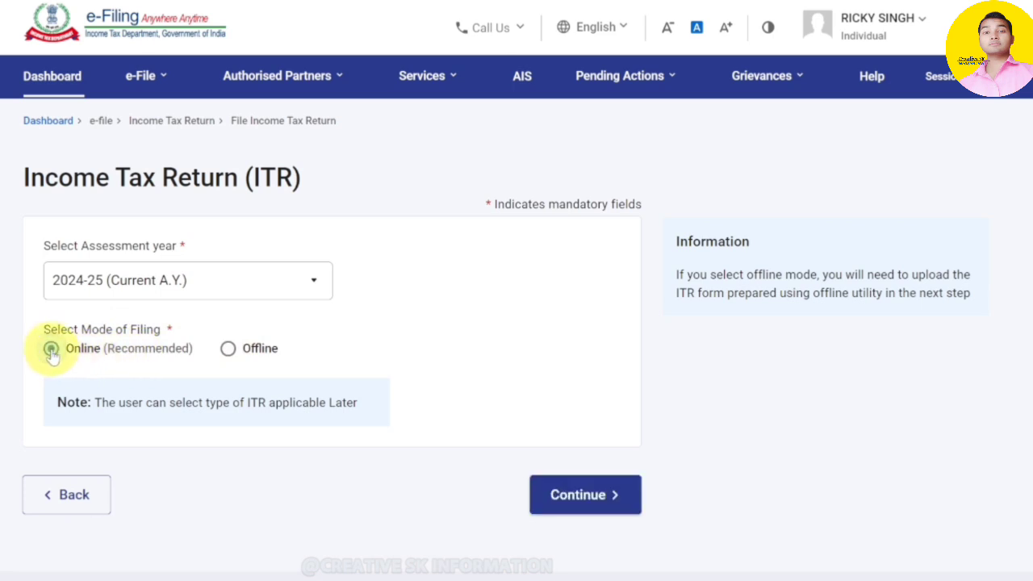
pyautogui.click(560, 494)
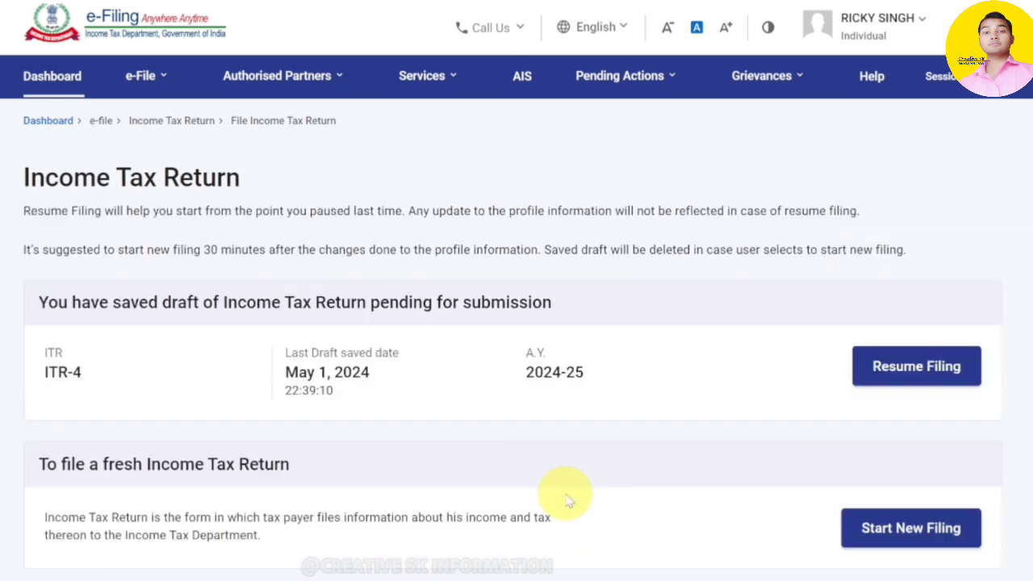
# - Start a new filing instead of resuming the saved draft, and proceed with the Individual status
pyautogui.scroll(-3, 568, 488)
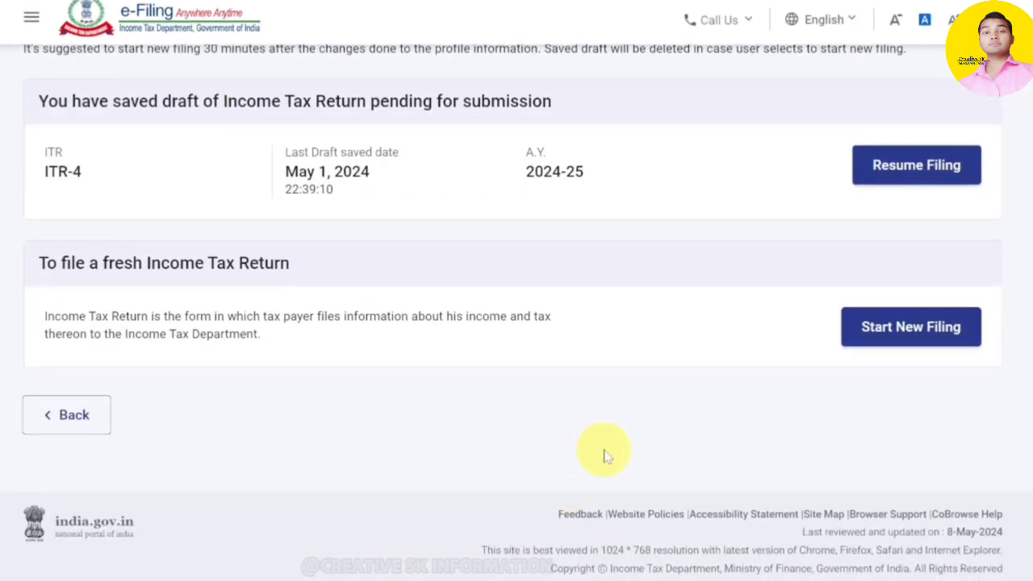
pyautogui.click(917, 338)
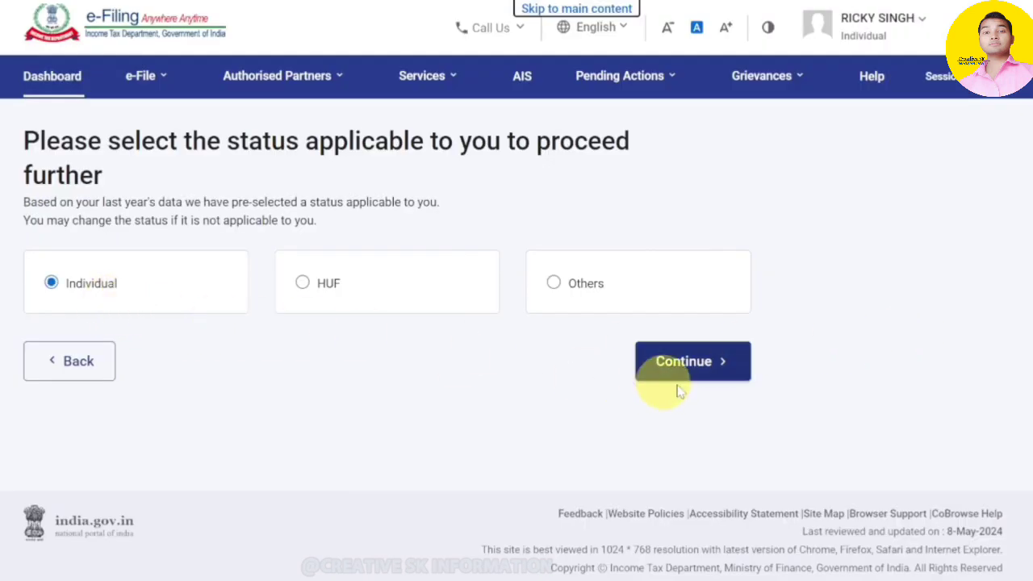
pyautogui.click(710, 374)
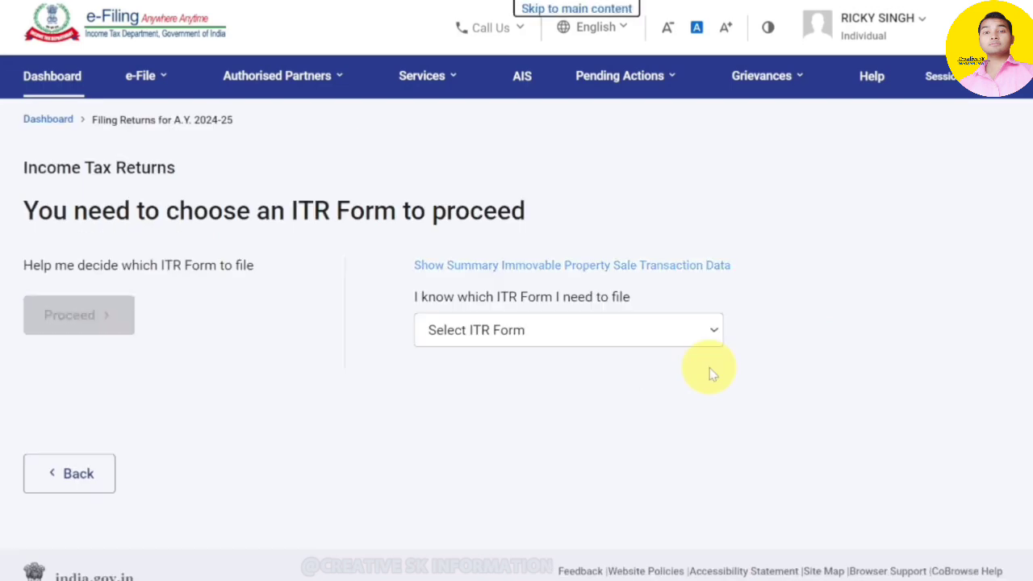
# - Select ITR-1 as the form to file and get started with the return
pyautogui.click(634, 343)
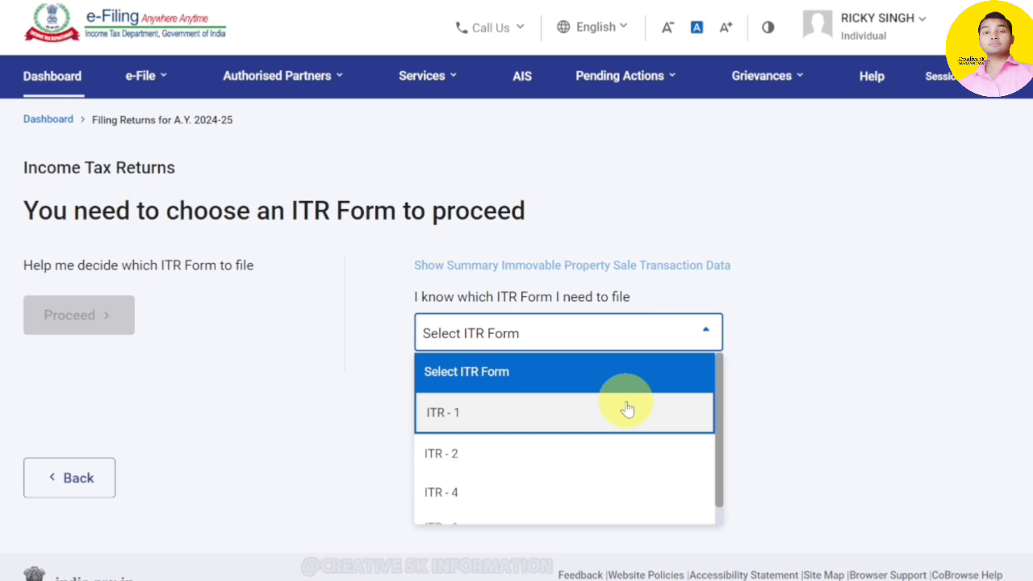
pyautogui.click(627, 410)
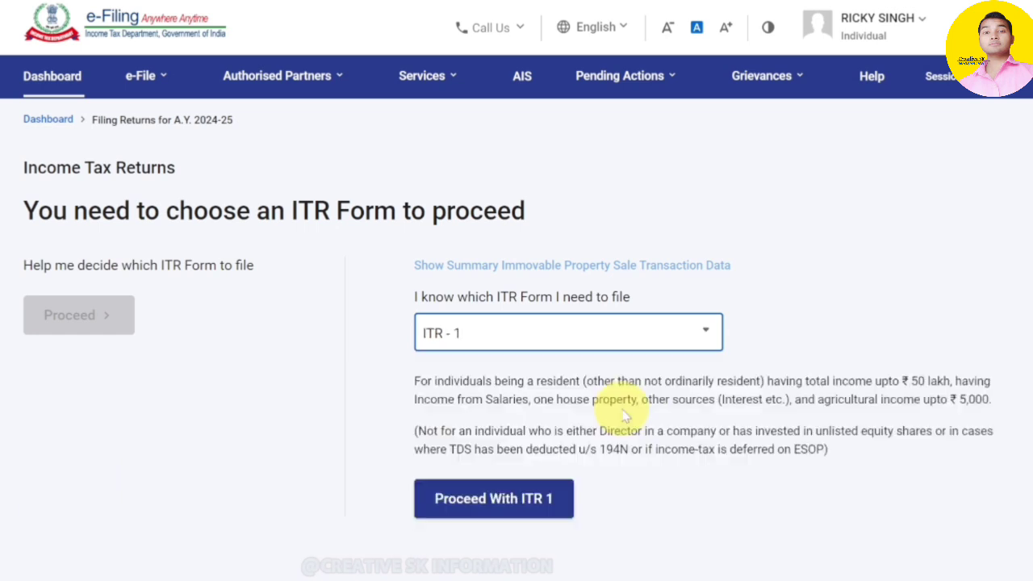
pyautogui.click(542, 499)
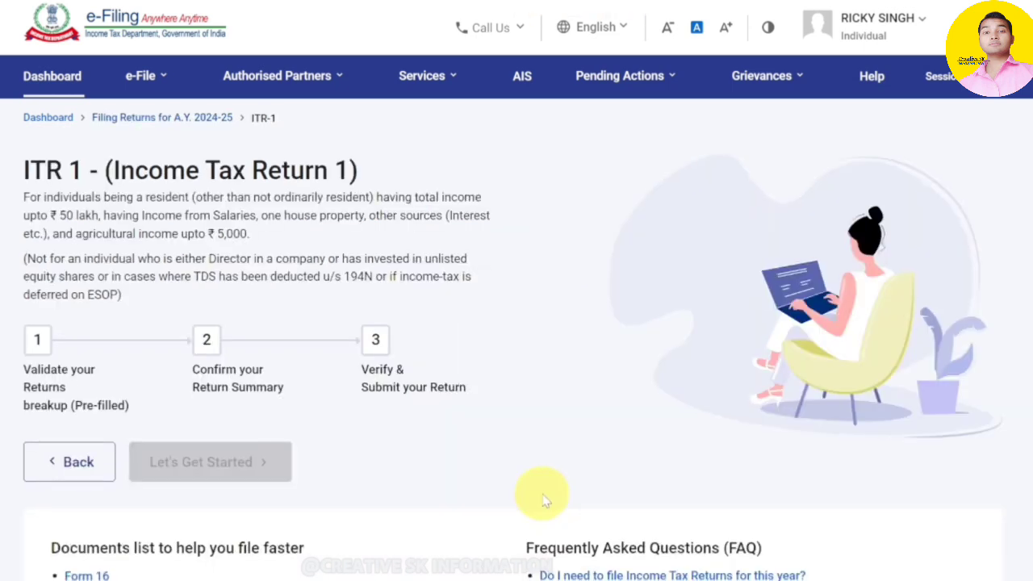
pyautogui.scroll(-2, 541, 500)
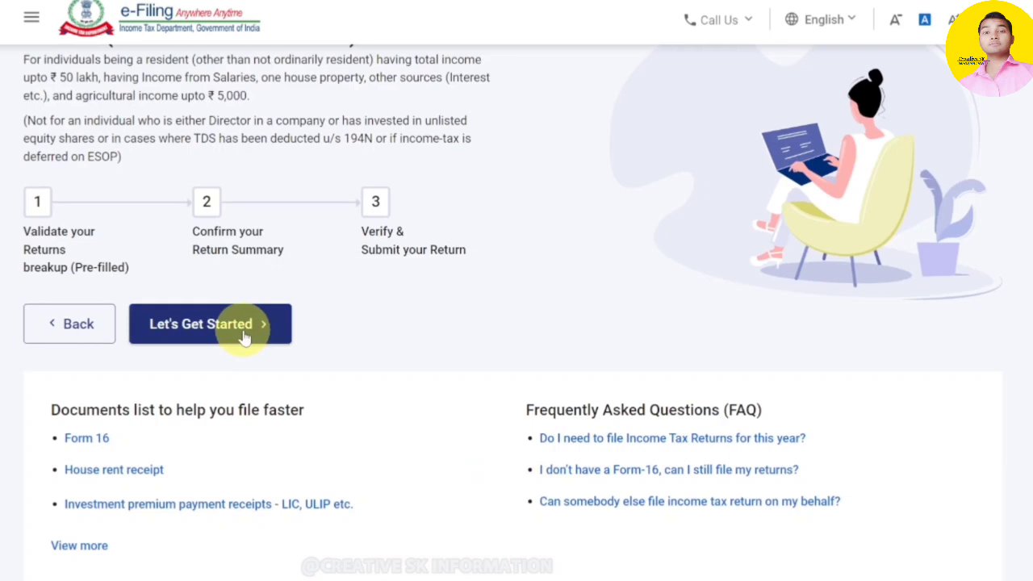
pyautogui.click(245, 331)
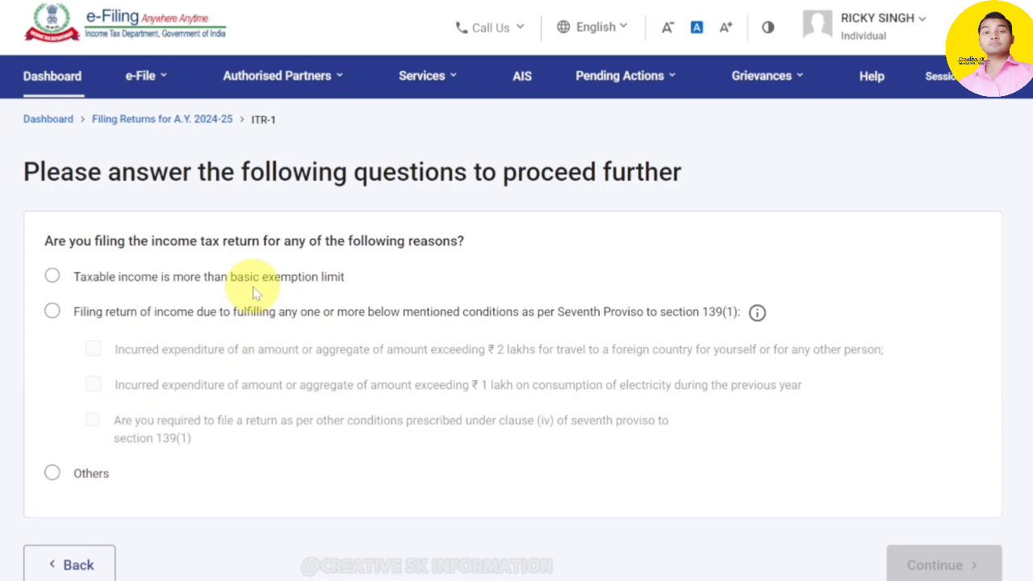
# - Give taxable income above the basic exemption limit as the reason for filing and continue
pyautogui.click(52, 276)
pyautogui.scroll(-3, 678, 419)
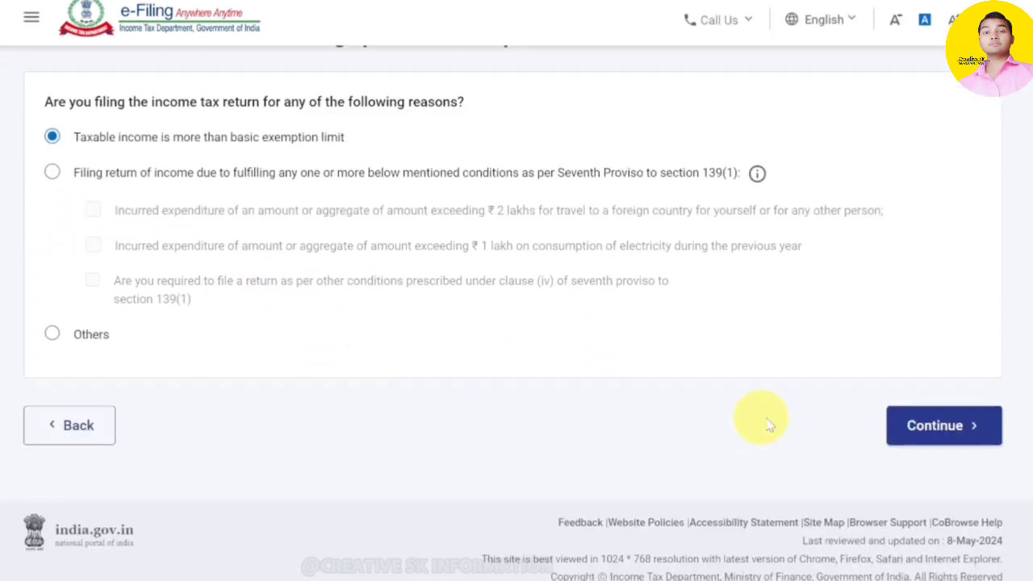
pyautogui.click(920, 430)
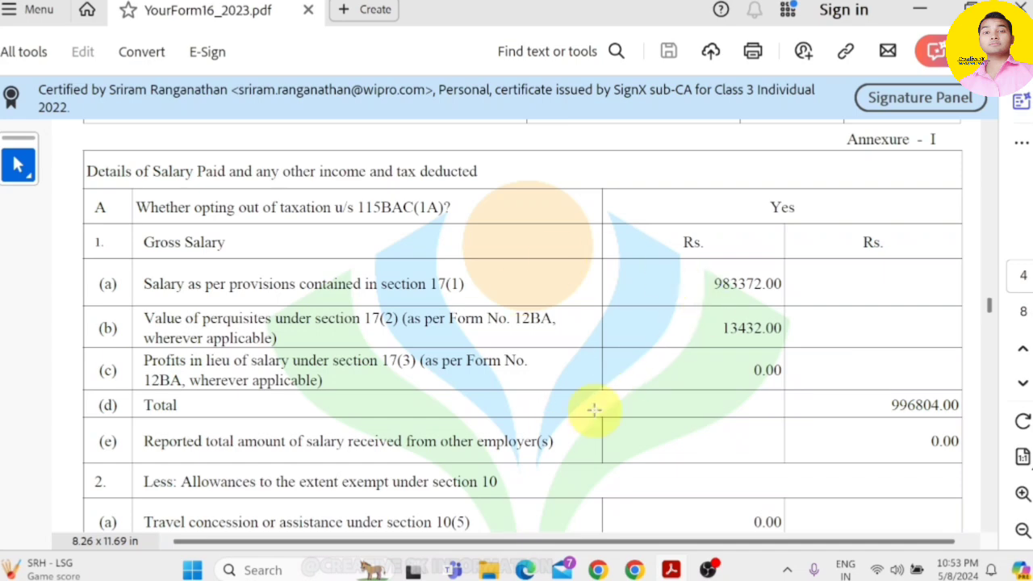
# - Check the salary annexure in the Form 16 PDF, and set Nature of Employment to Others in the return's Personal Information
pyautogui.scroll(-5, 594, 410)
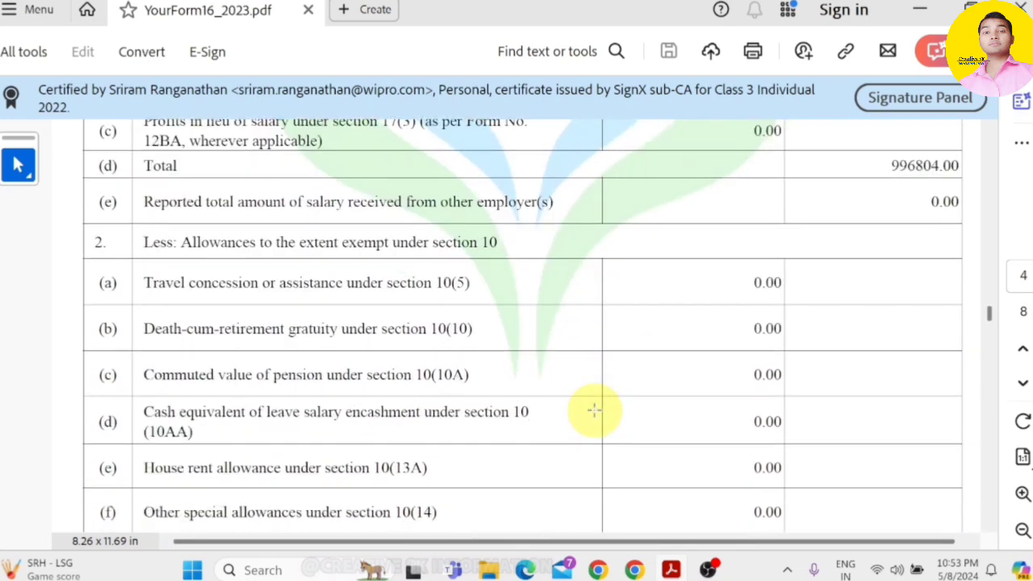
pyautogui.scroll(3, 594, 410)
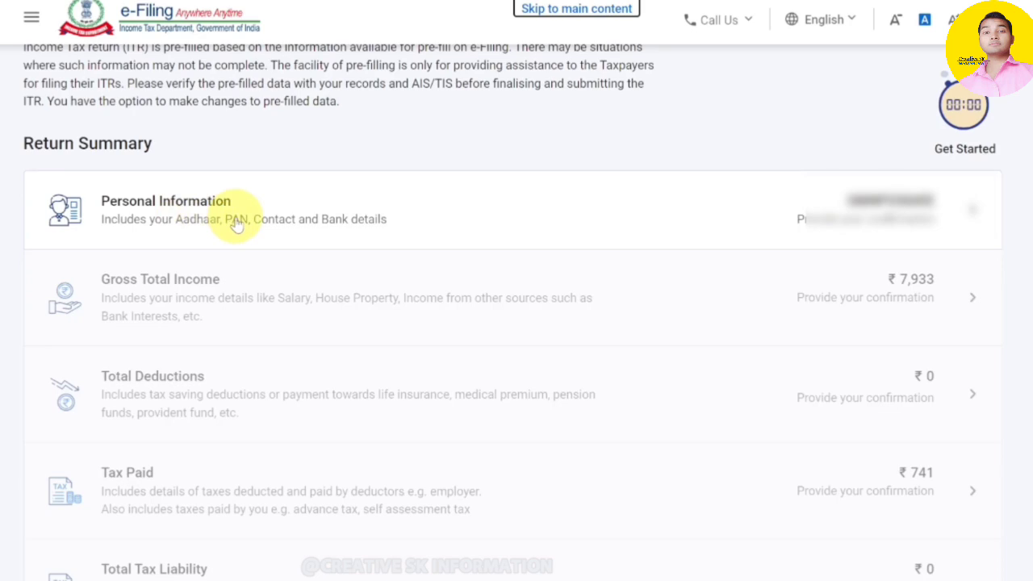
pyautogui.click(236, 226)
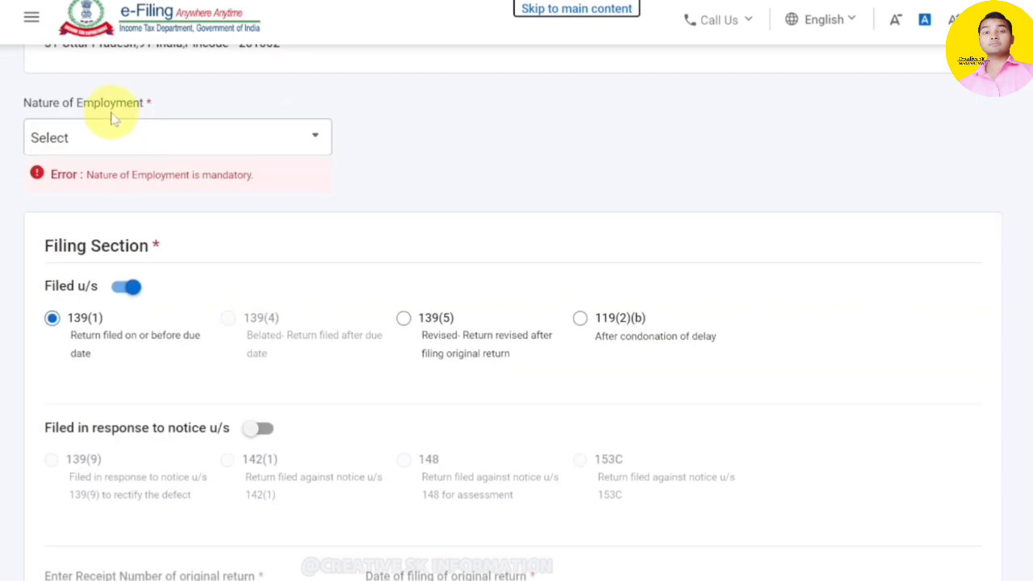
pyautogui.click(115, 142)
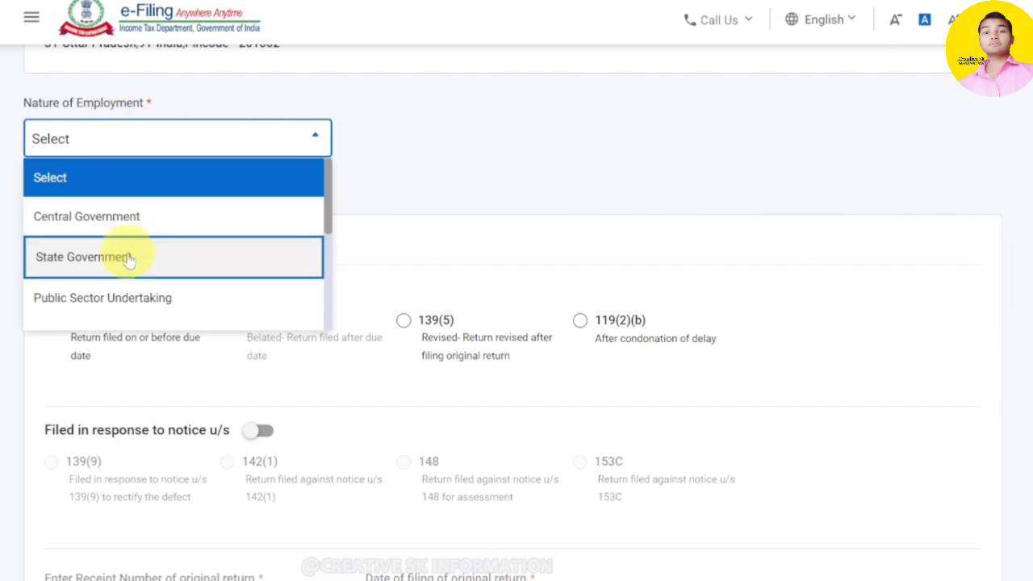
pyautogui.scroll(-2, 129, 260)
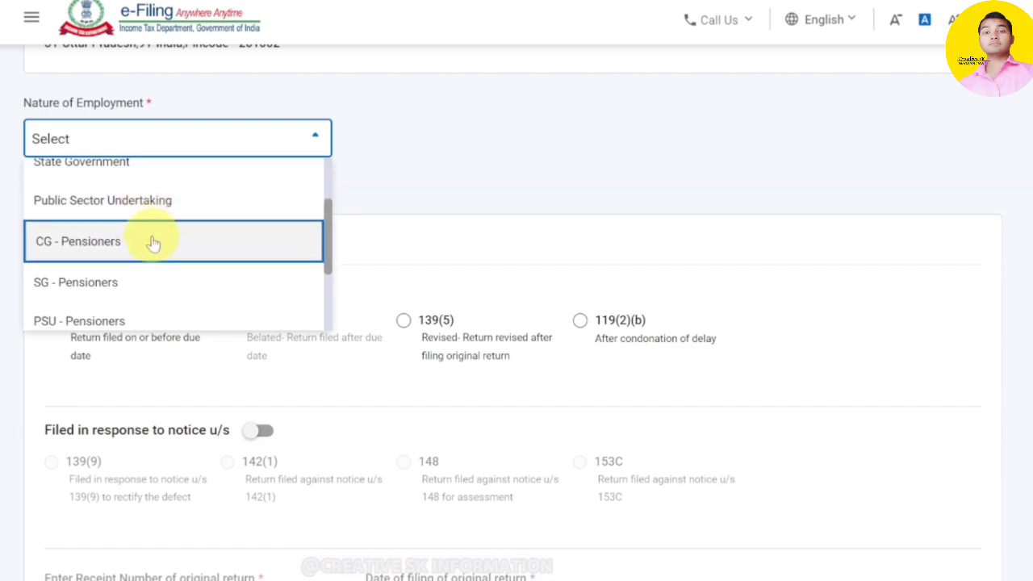
pyautogui.scroll(-3, 153, 244)
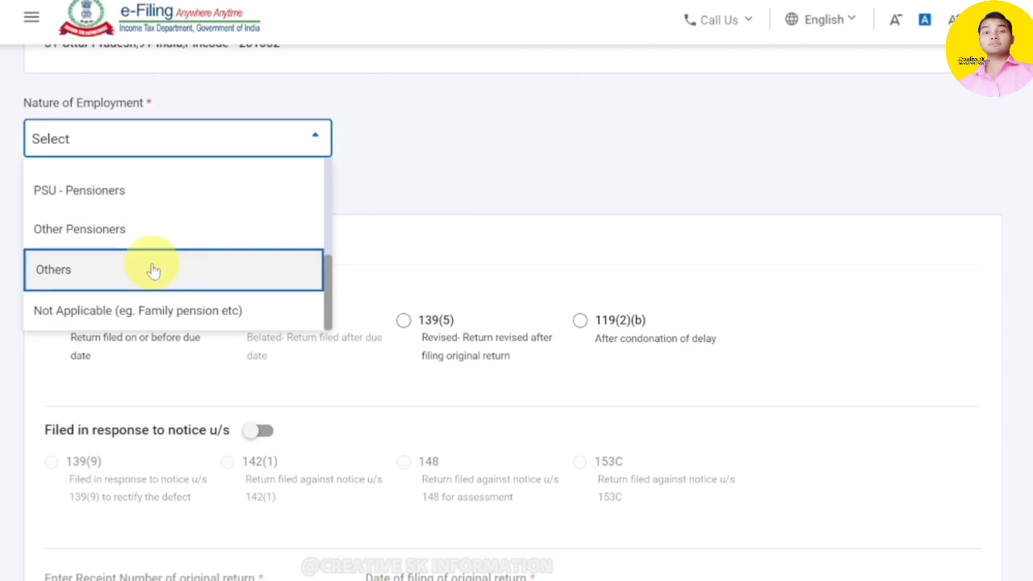
pyautogui.click(154, 271)
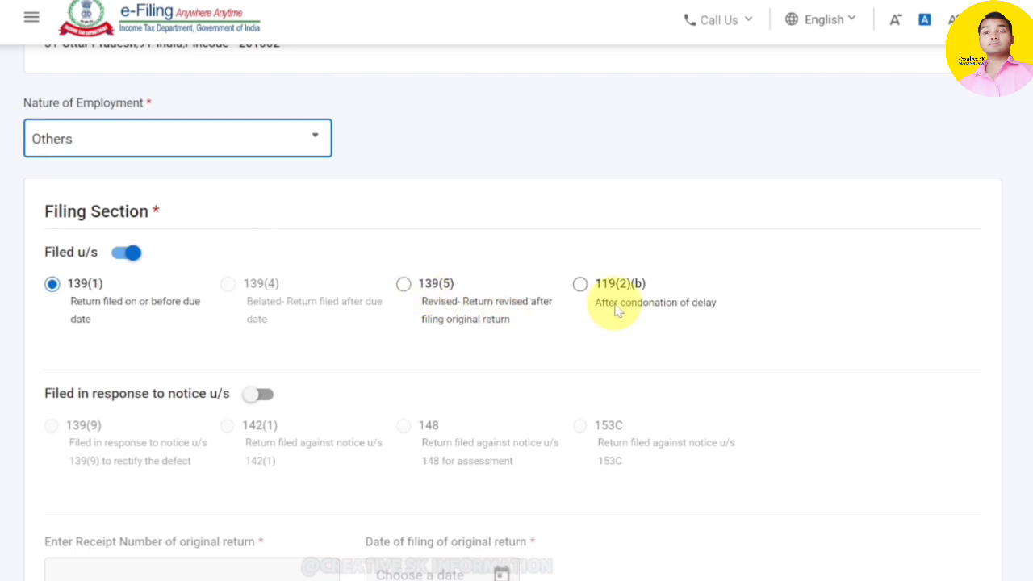
# - Review the filing section, the new tax regime option left at No and the bank details, and confirm the Personal Information
pyautogui.scroll(-6, 616, 310)
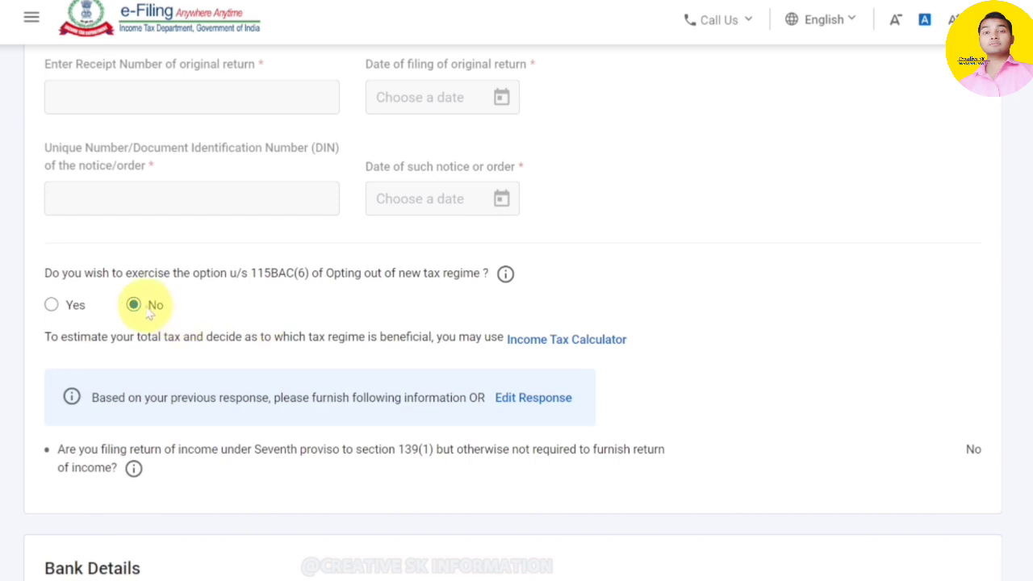
pyautogui.scroll(-2, 202, 326)
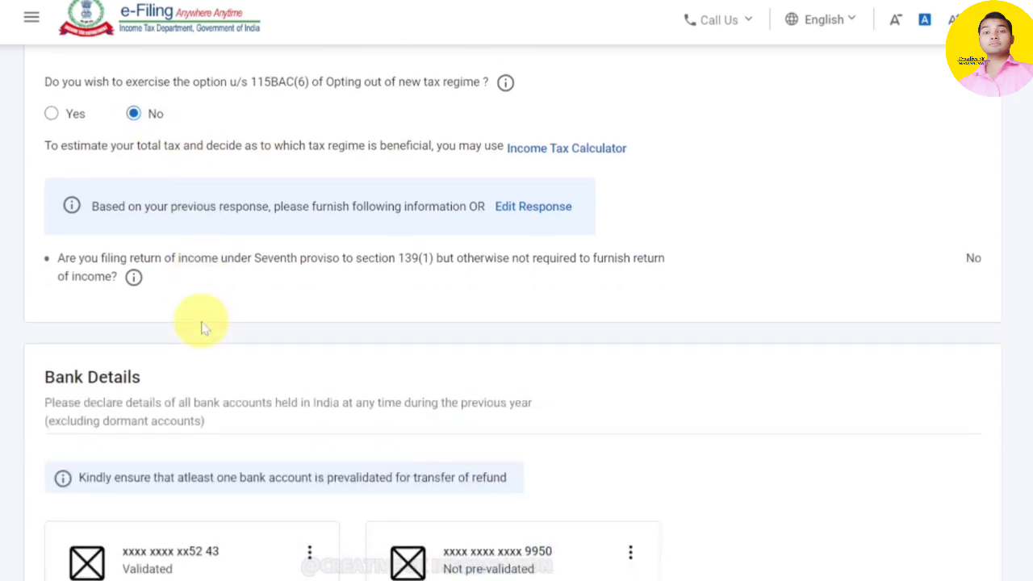
pyautogui.scroll(-2, 346, 358)
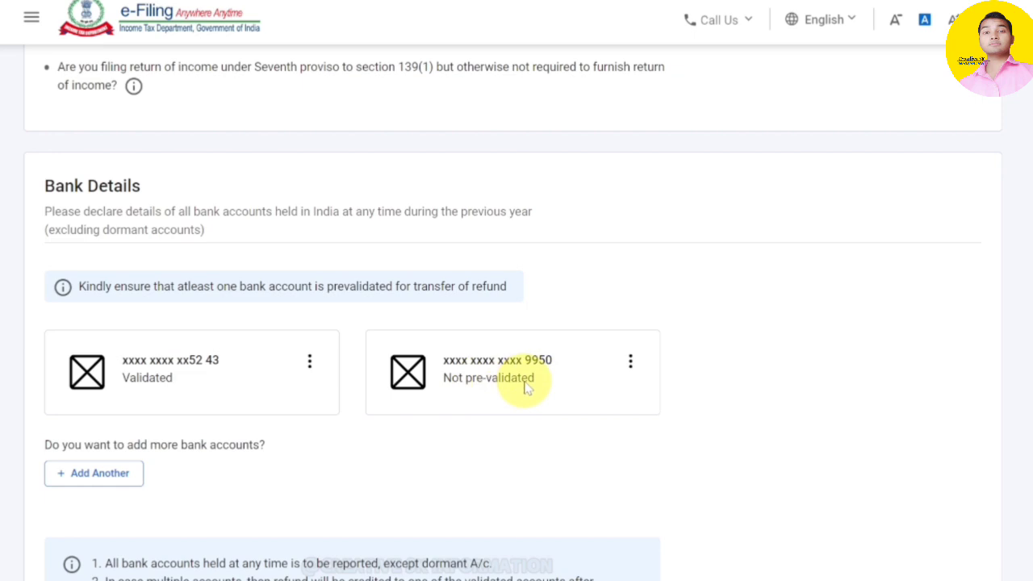
pyautogui.scroll(-3, 525, 387)
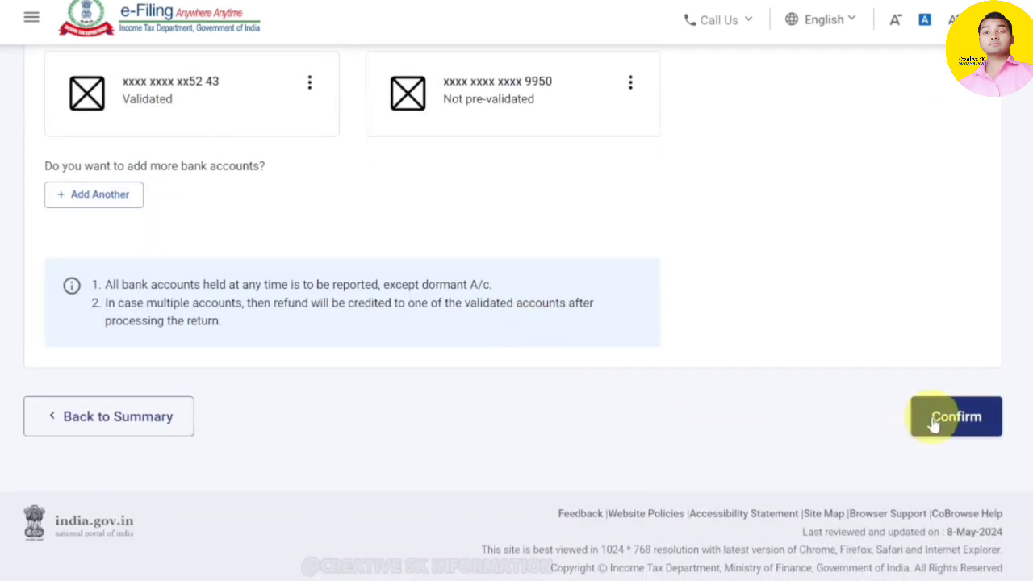
pyautogui.click(955, 417)
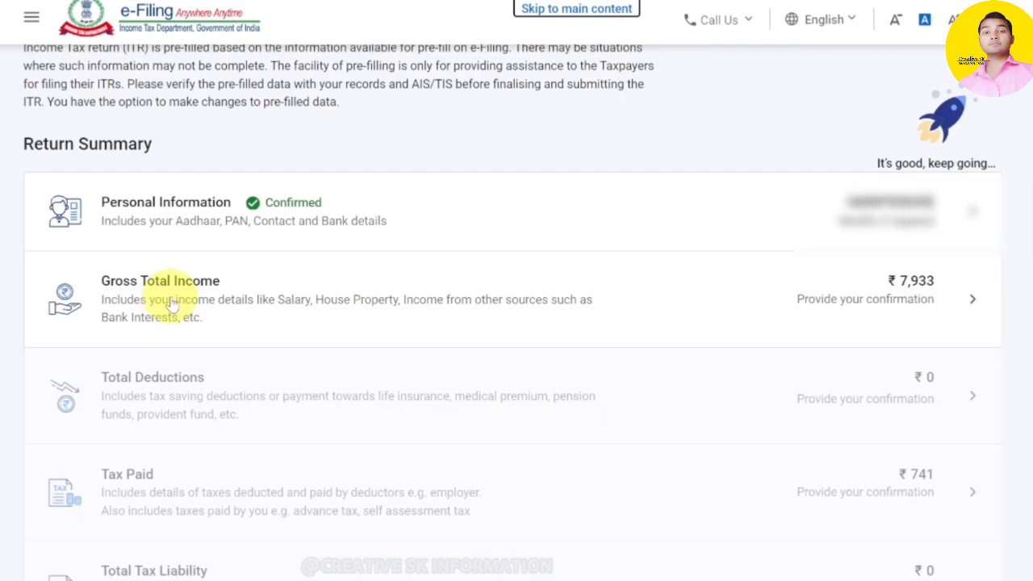
# - Open Gross Total Income, compare the salary exemption questions with the Form 16 PDF, and continue without adding any exemption
pyautogui.click(172, 299)
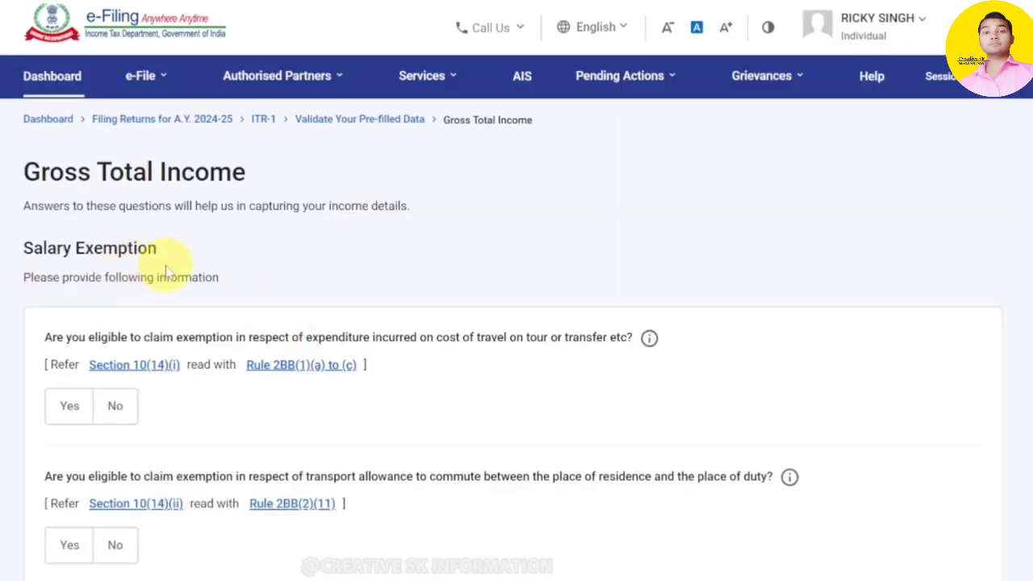
pyautogui.hotkey('alt', 'Tab')
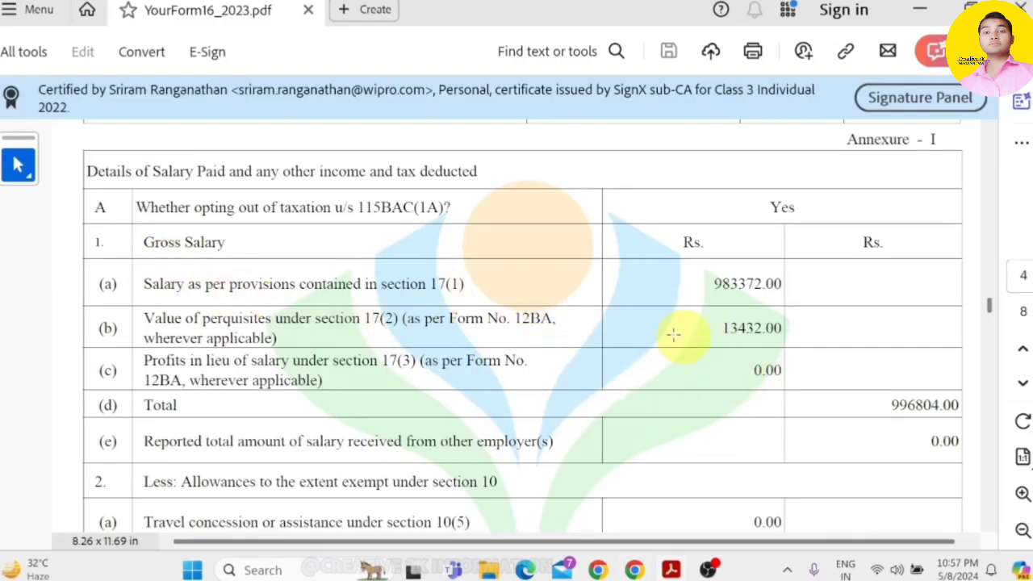
pyautogui.hotkey('alt', 'Tab')
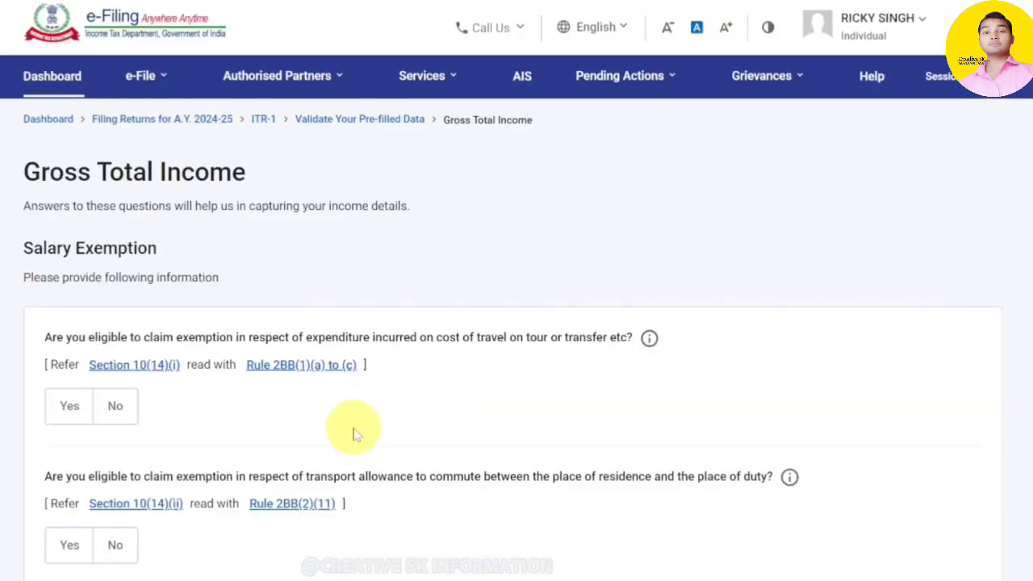
pyautogui.scroll(-2, 353, 433)
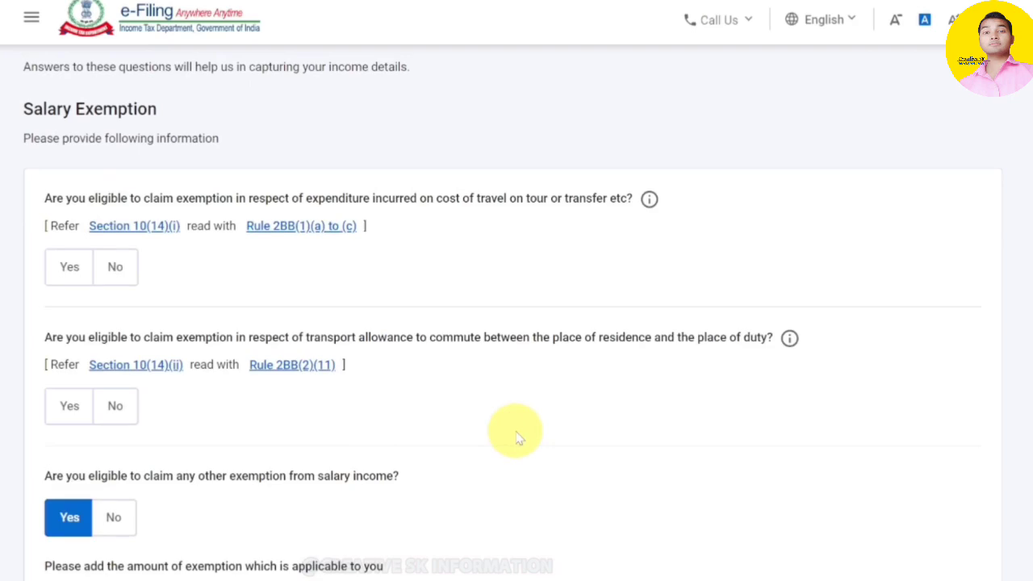
pyautogui.hotkey('alt', 'Tab')
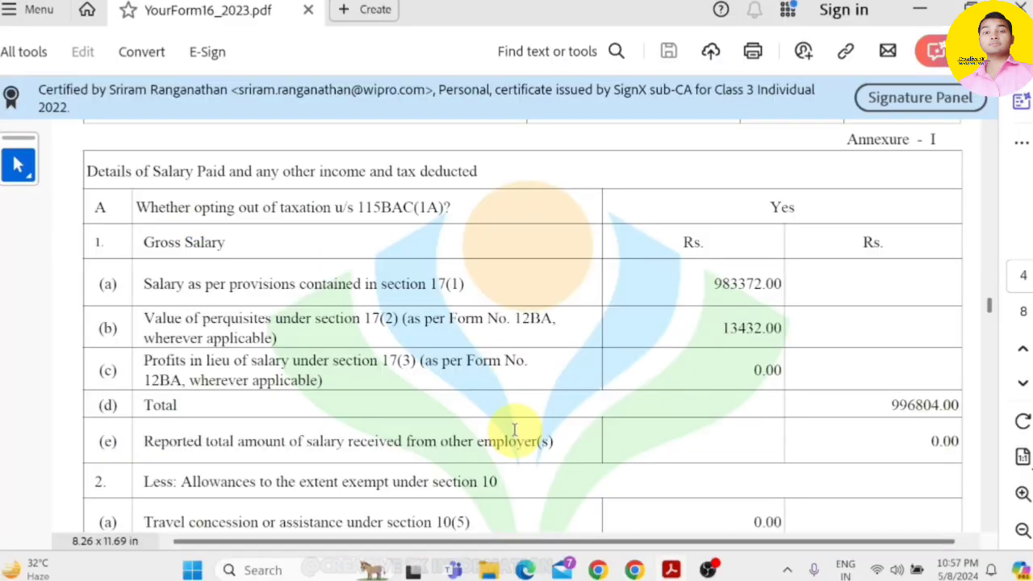
pyautogui.hotkey('alt', 'Tab')
pyautogui.scroll(-3, 516, 433)
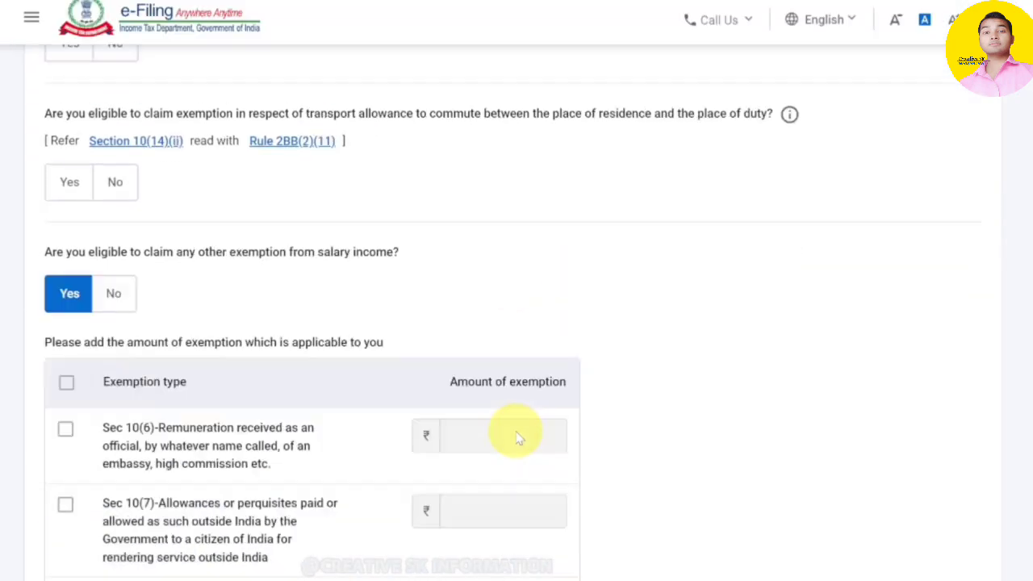
pyautogui.scroll(-7, 516, 433)
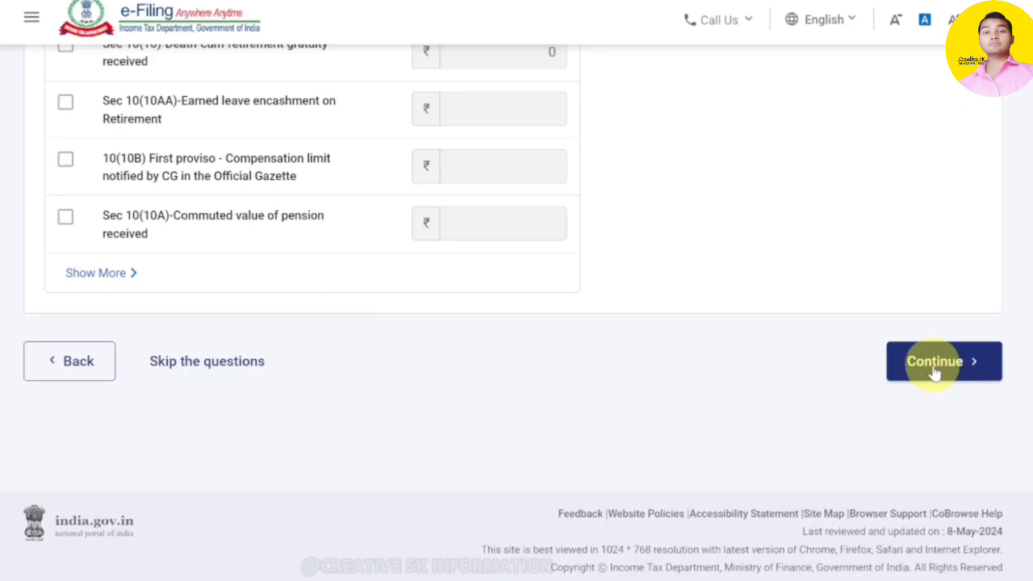
pyautogui.click(934, 364)
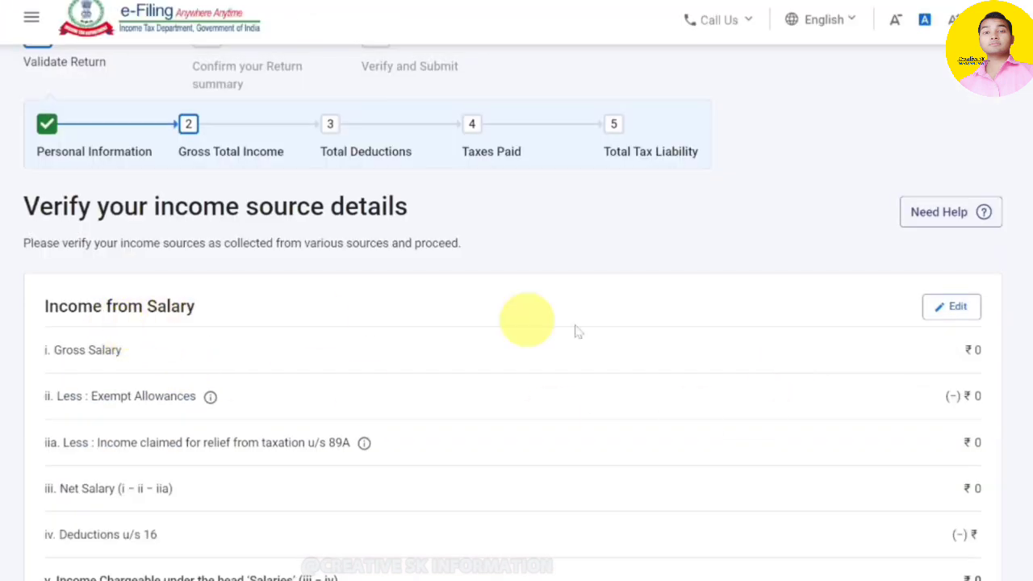
# - Open Income from Salary for editing and enter 983372 as the salary under section 17(1), taken from the Form 16 PDF
pyautogui.click(965, 311)
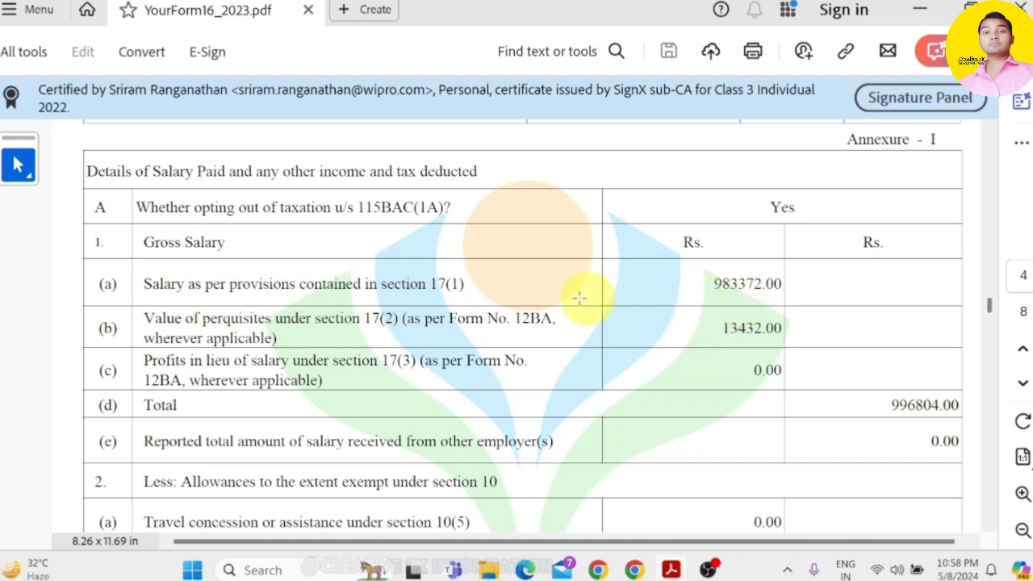
pyautogui.moveTo(430, 283); pyautogui.dragTo(465, 284)
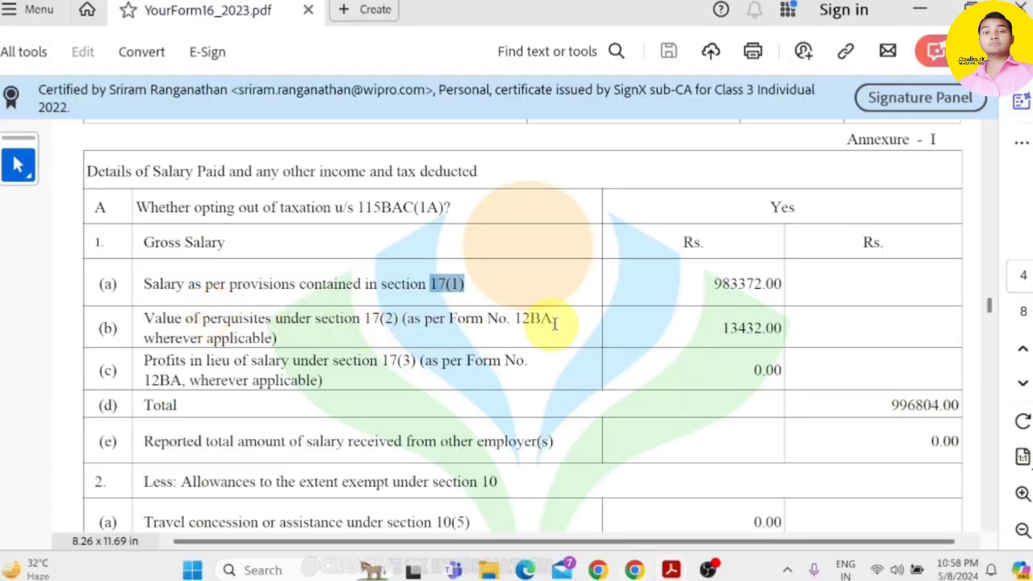
pyautogui.moveTo(713, 284); pyautogui.dragTo(797, 286)
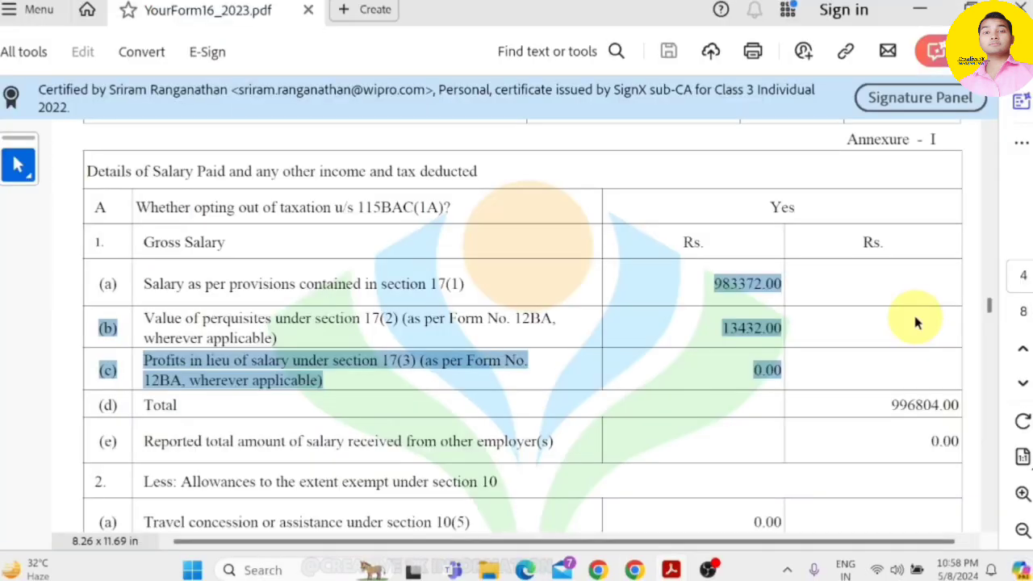
pyautogui.click(816, 301)
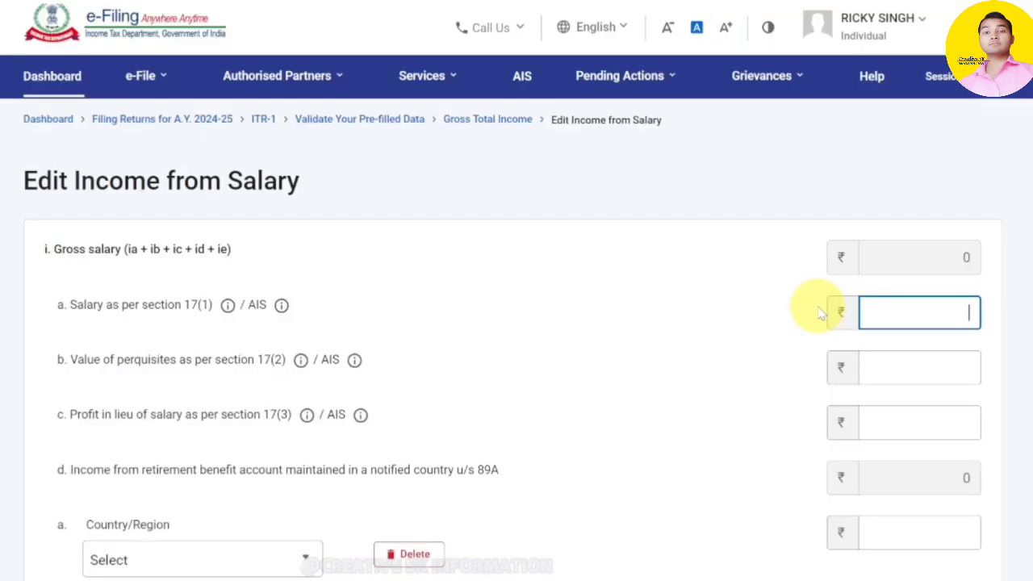
pyautogui.write('983')
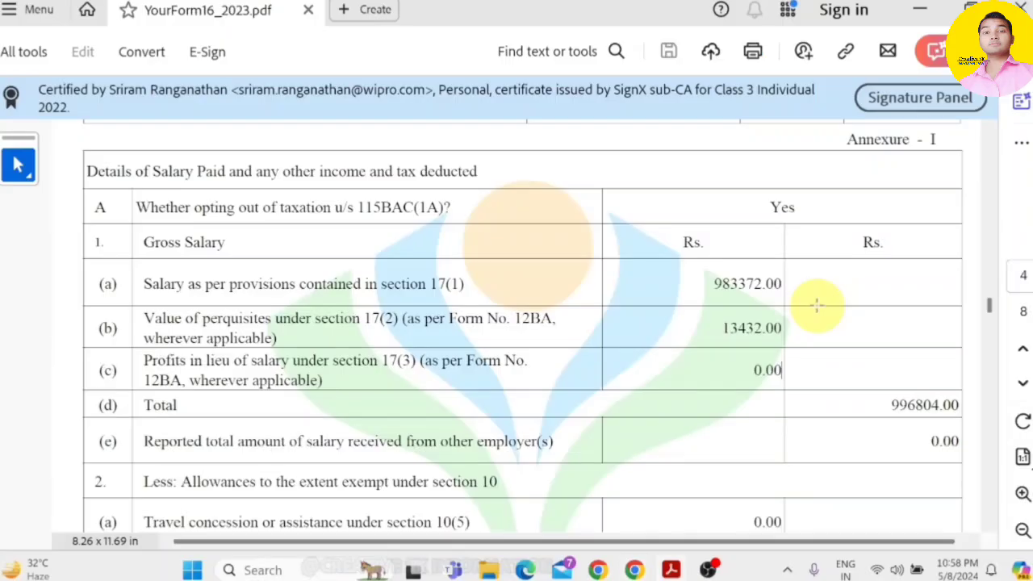
pyautogui.write('372')
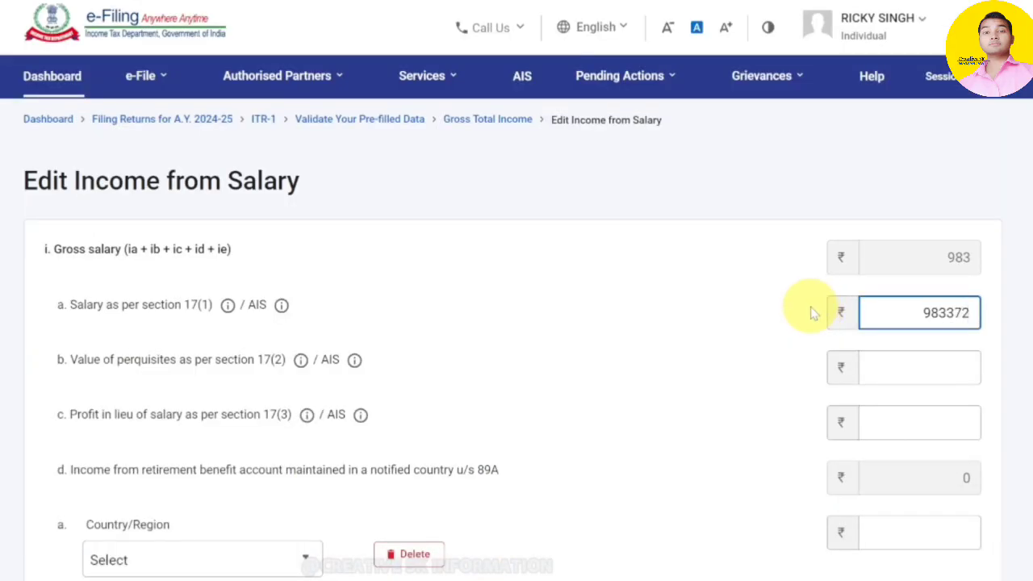
pyautogui.click(813, 313)
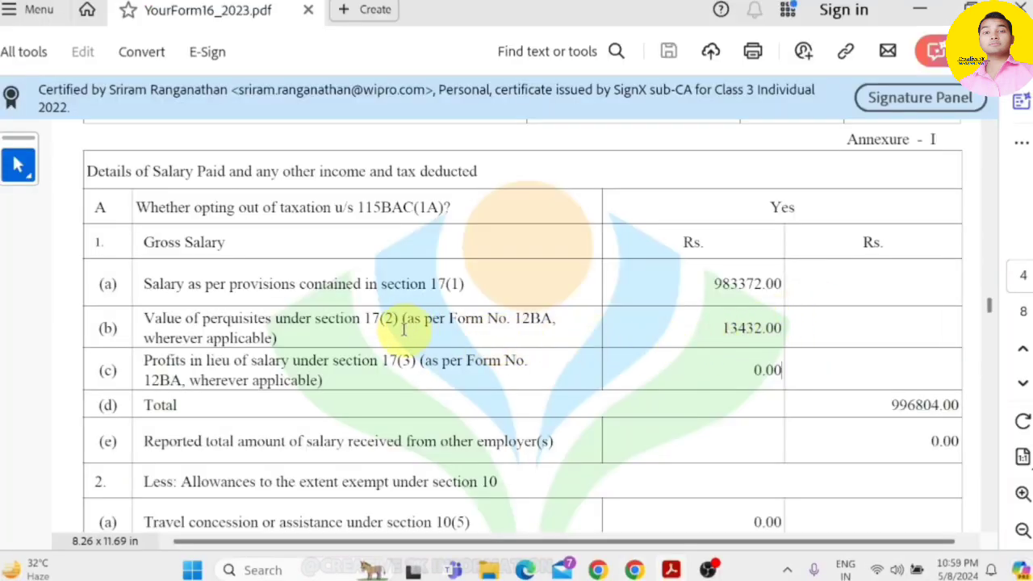
# - Match section 17(2) with the Form 16 PDF and enter 13432 as the value of perquisites
pyautogui.moveTo(363, 320); pyautogui.dragTo(391, 321)
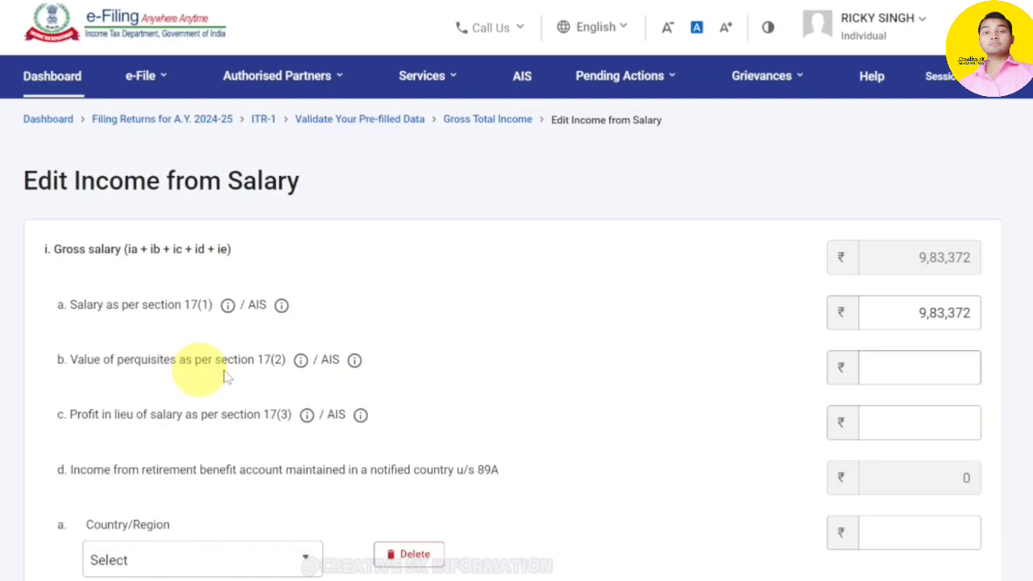
pyautogui.click(261, 370)
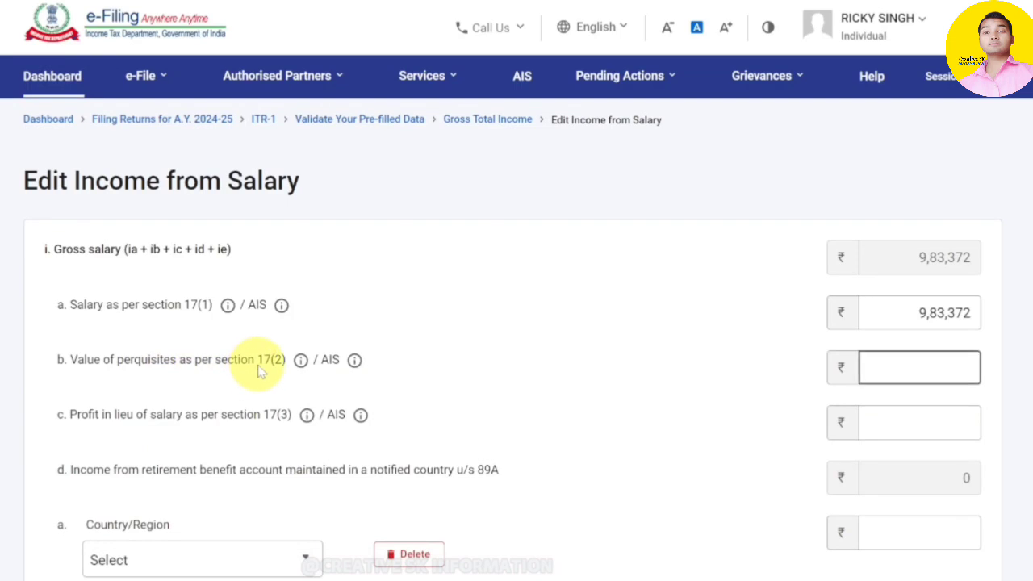
pyautogui.moveTo(257, 361); pyautogui.dragTo(286, 362)
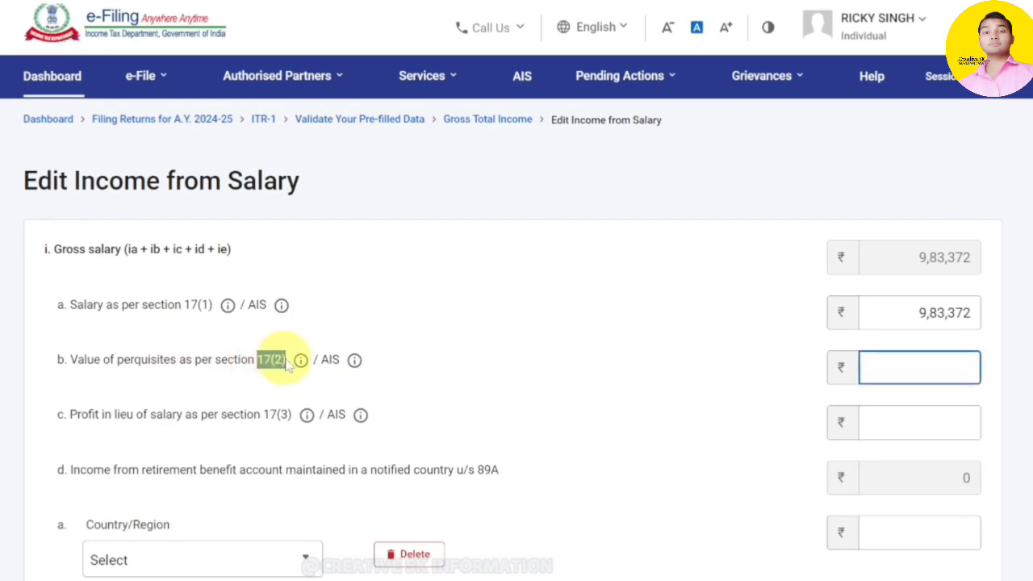
pyautogui.click(920, 367)
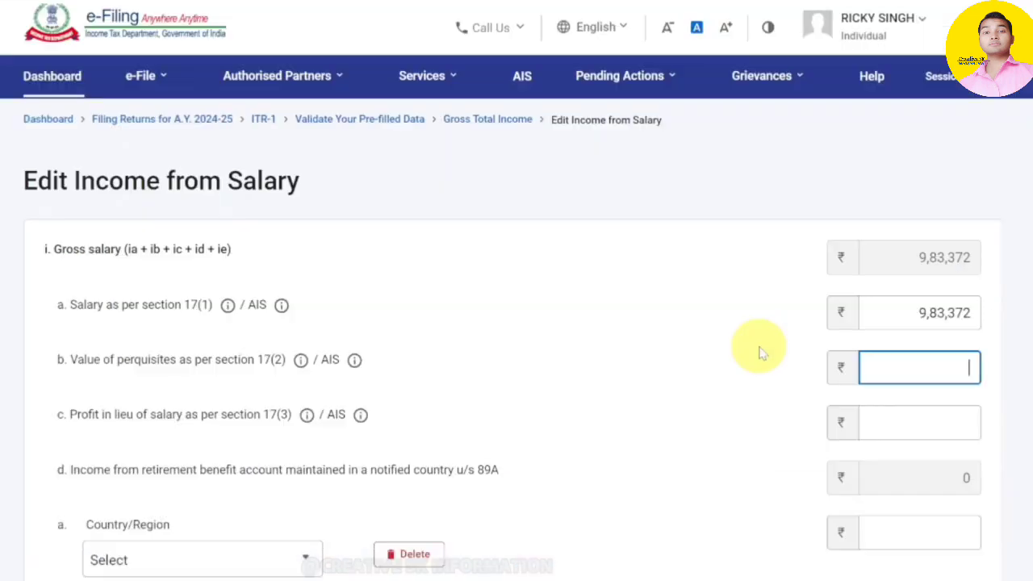
pyautogui.write('13')
pyautogui.write('46')
pyautogui.press('BackSpace')
pyautogui.write('32')
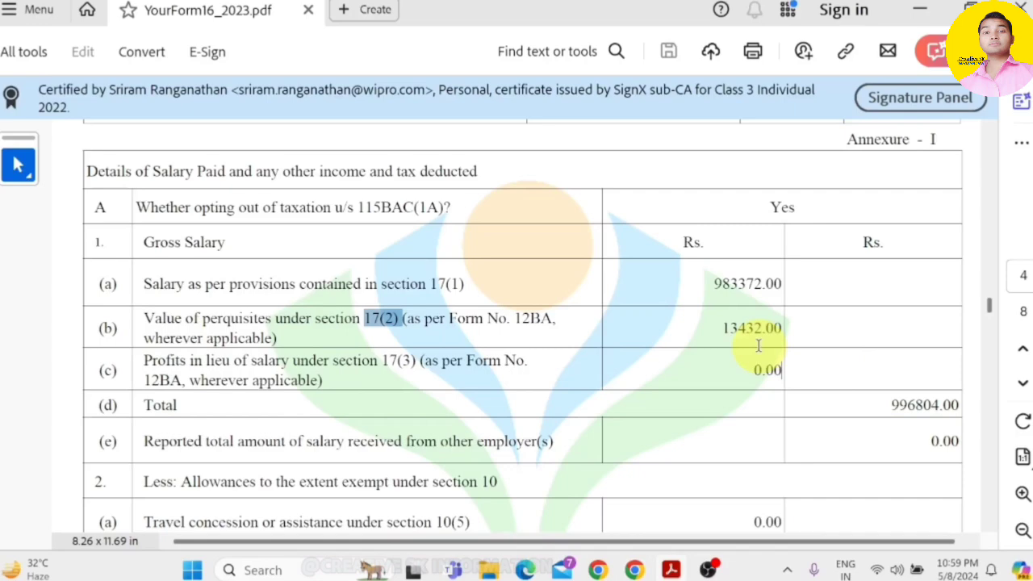
# - Compare the exempt allowances and section 16 deductions with the Form 16 PDF, and save the salary income without adding any allowance
pyautogui.scroll(-3, 759, 345)
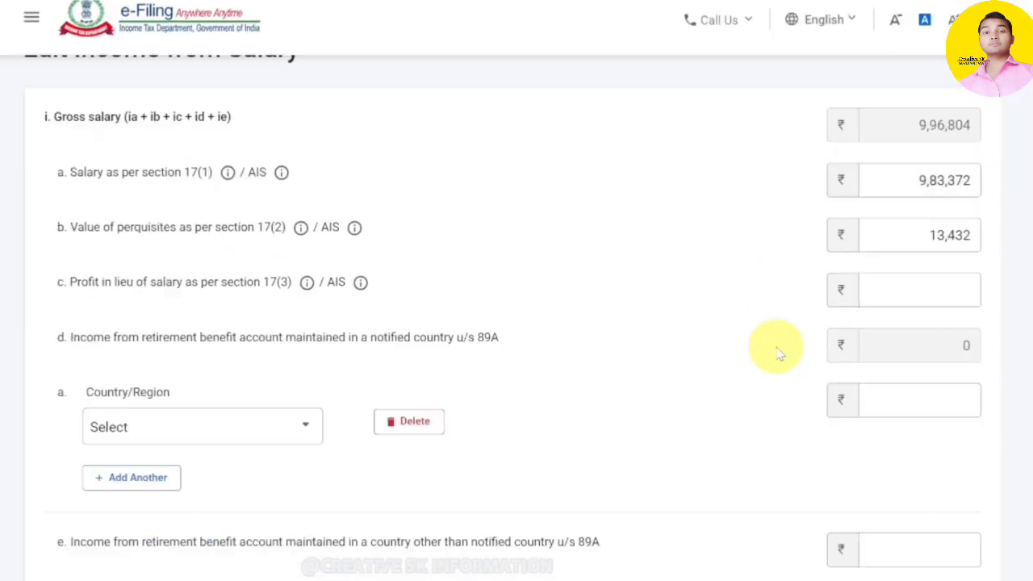
pyautogui.scroll(-3, 777, 352)
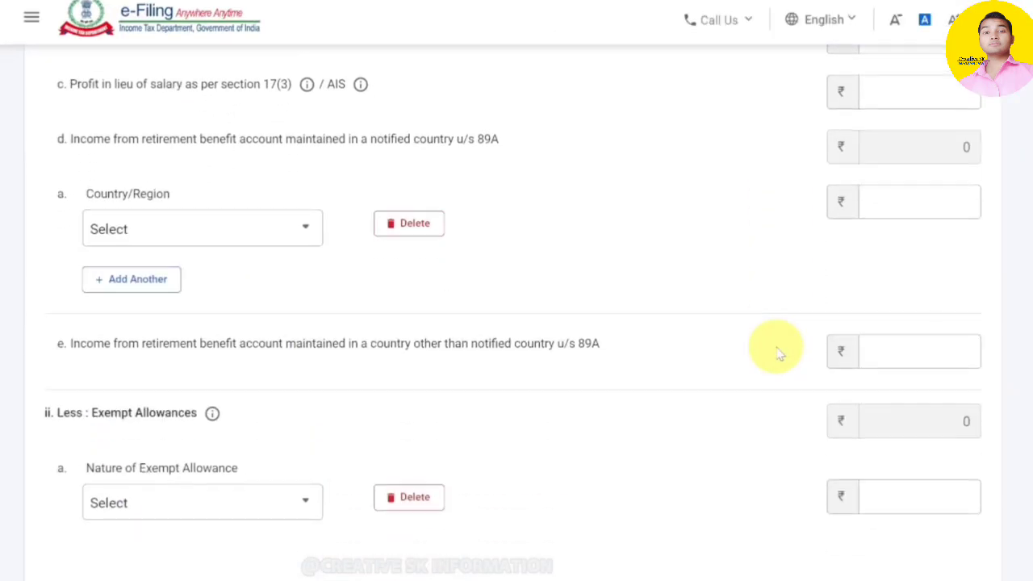
pyautogui.scroll(-5, 777, 352)
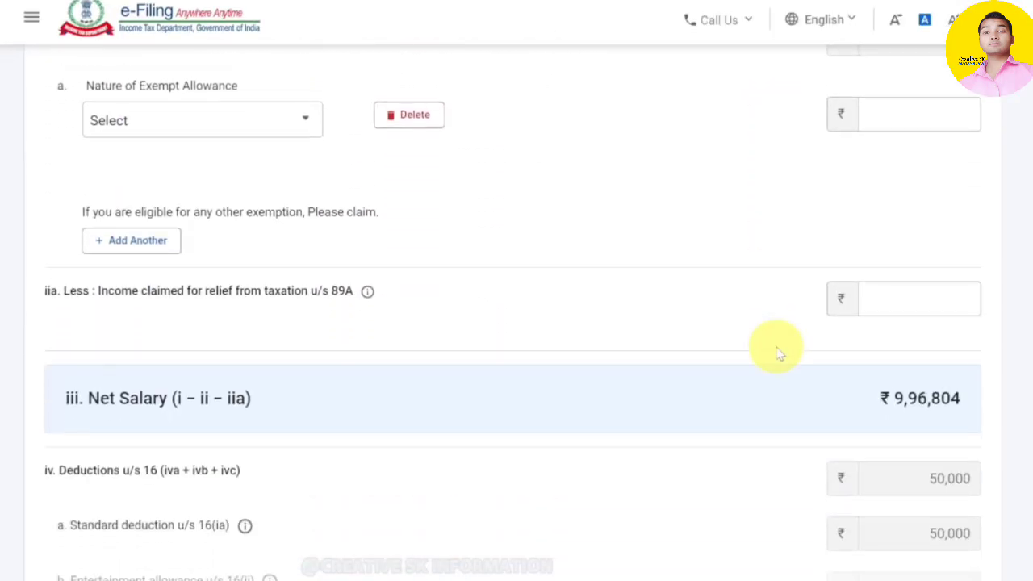
pyautogui.scroll(-1, 777, 353)
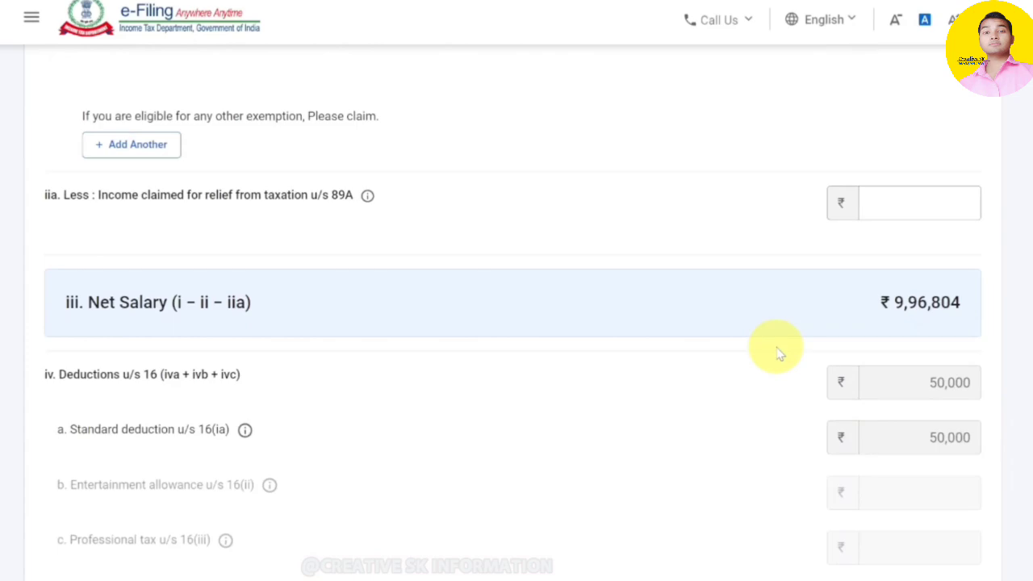
pyautogui.hotkey('alt', 'Tab')
pyautogui.scroll(-6, 770, 351)
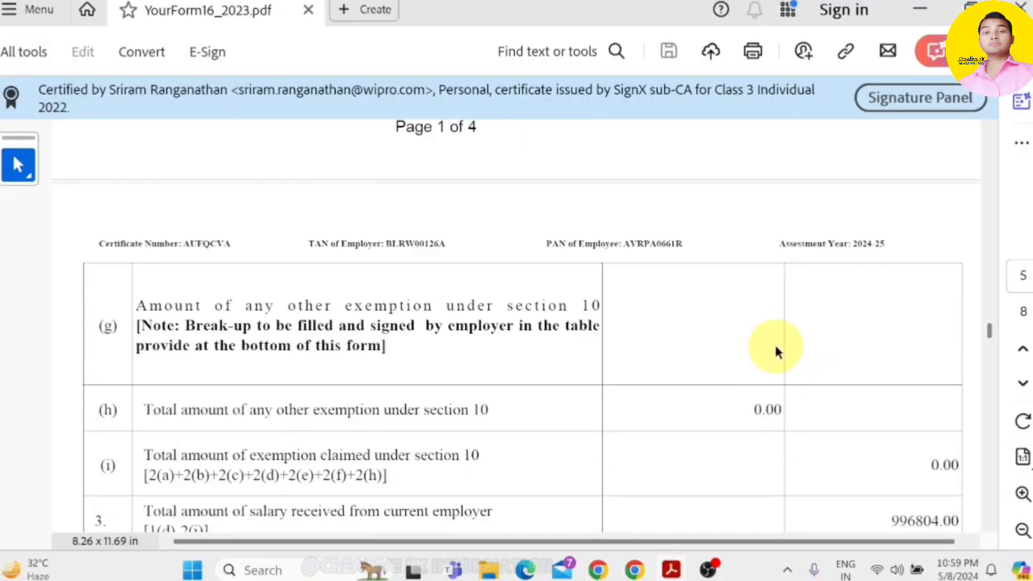
pyautogui.scroll(-1, 775, 345)
pyautogui.scroll(-2, 775, 344)
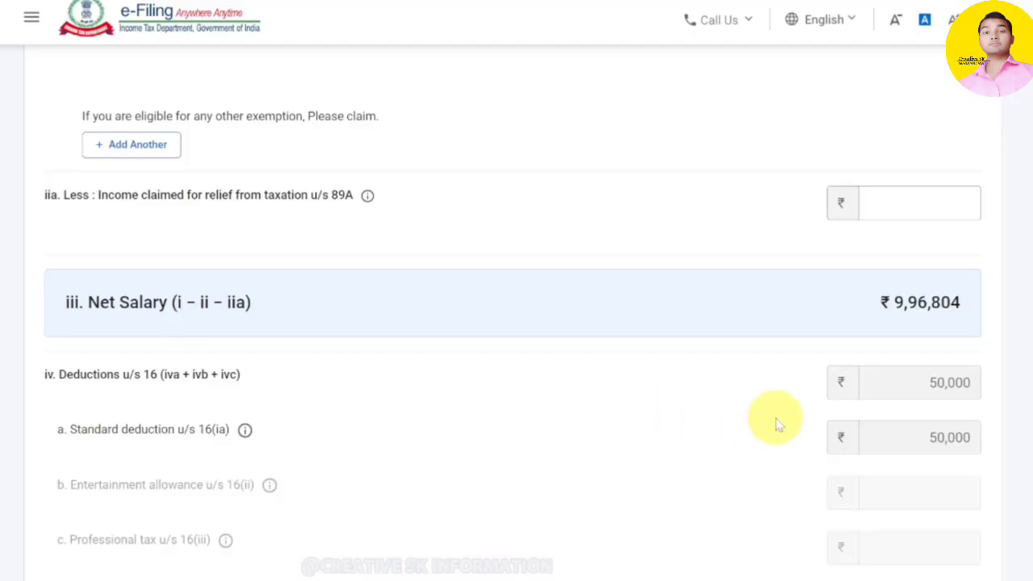
pyautogui.scroll(-3, 776, 426)
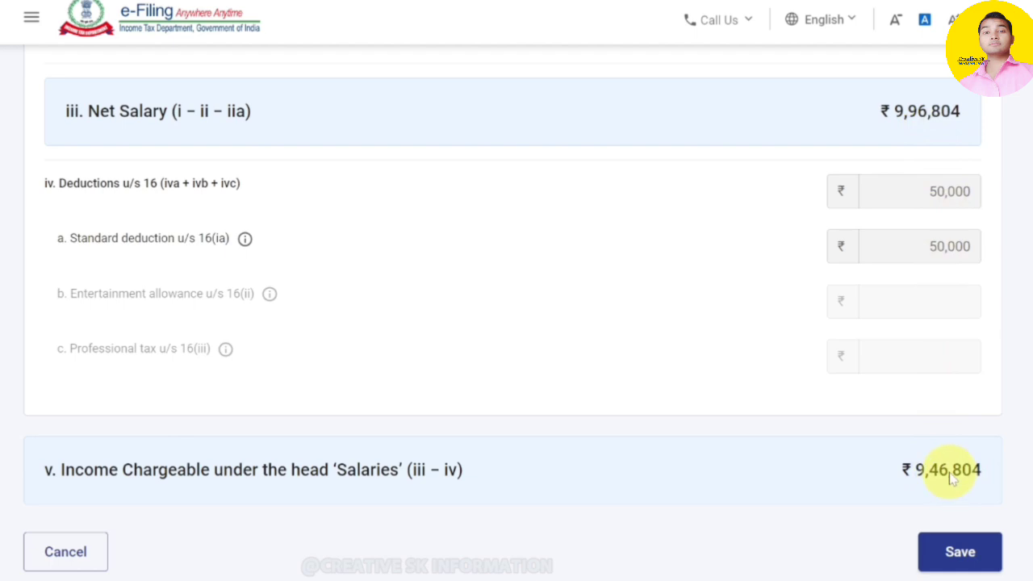
pyautogui.scroll(-2, 951, 478)
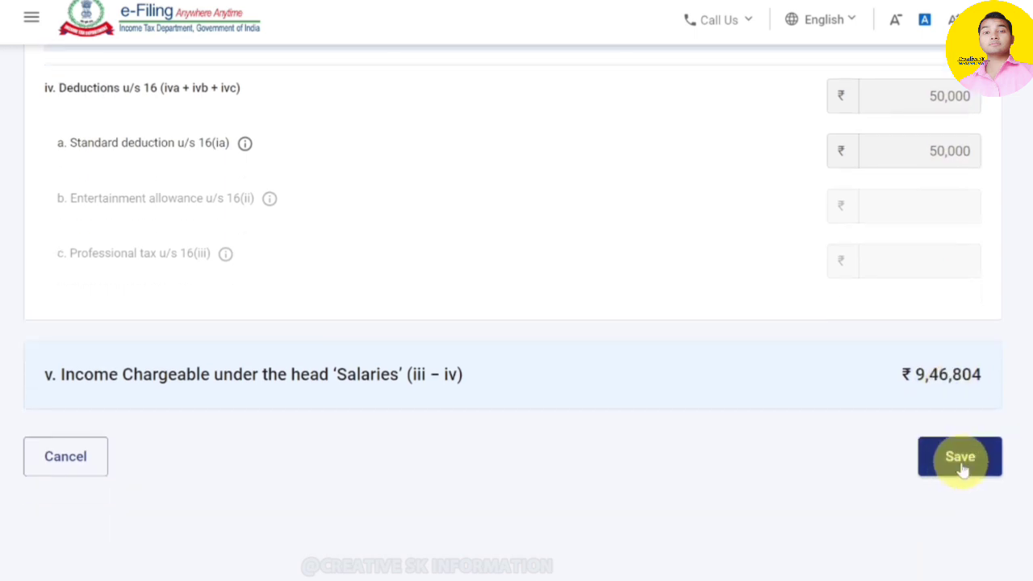
pyautogui.click(961, 468)
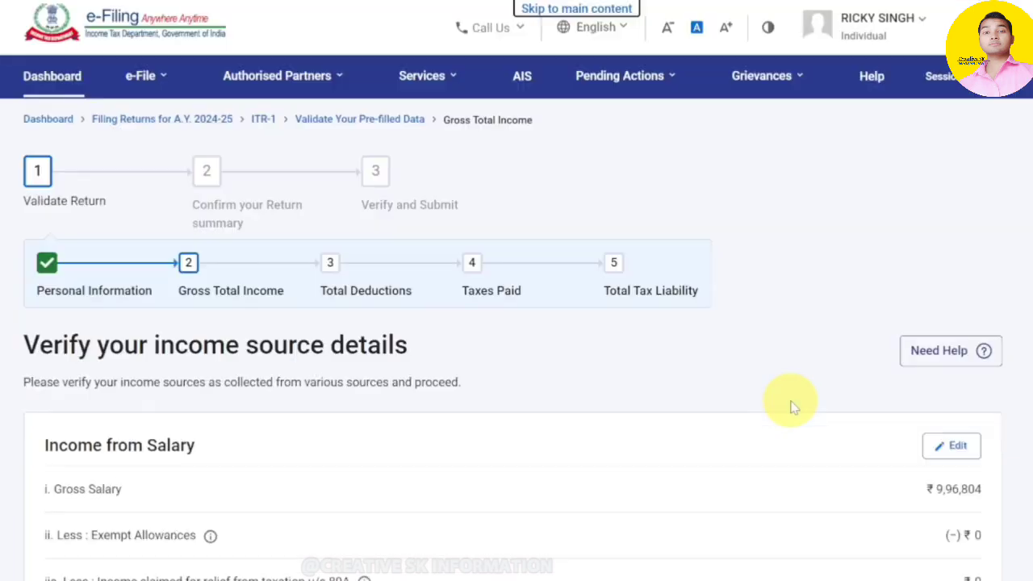
# - Check the Chapter VI-A deductions in the Form 16 PDF, and confirm Gross Total Income without adding house property, other or exempt income
pyautogui.scroll(-3, 791, 406)
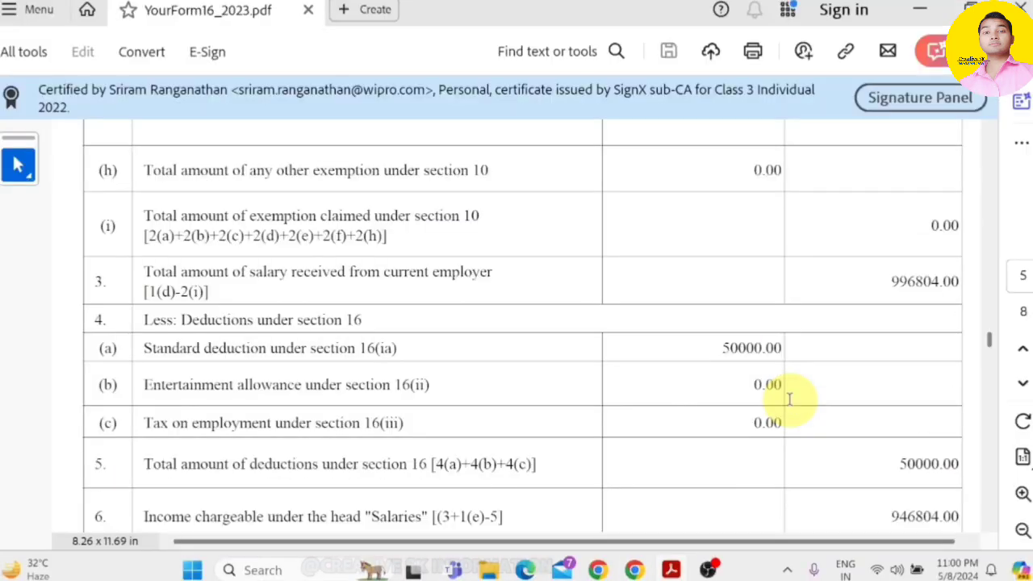
pyautogui.scroll(-1, 789, 398)
pyautogui.scroll(-6, 789, 399)
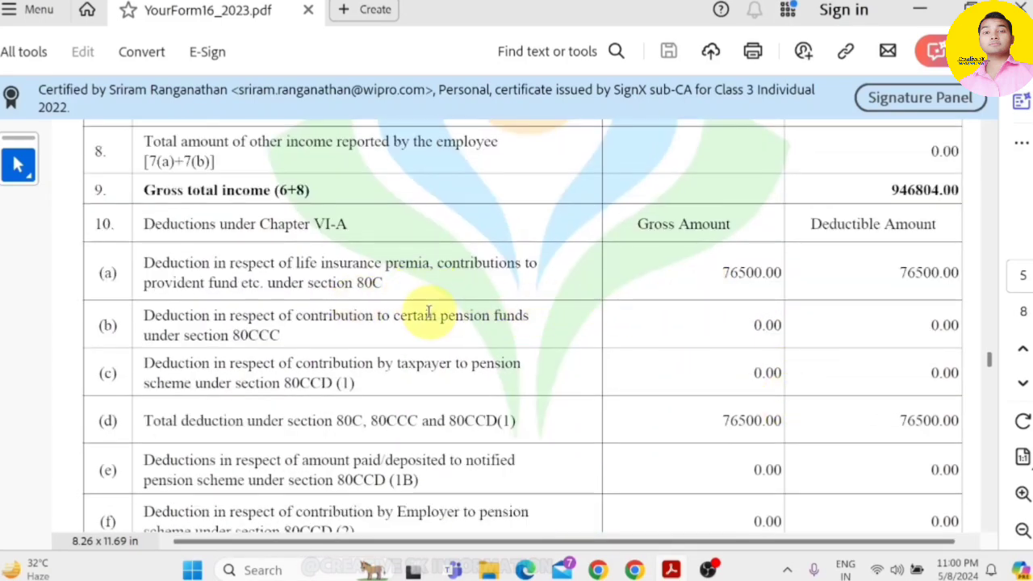
pyautogui.scroll(-1, 588, 316)
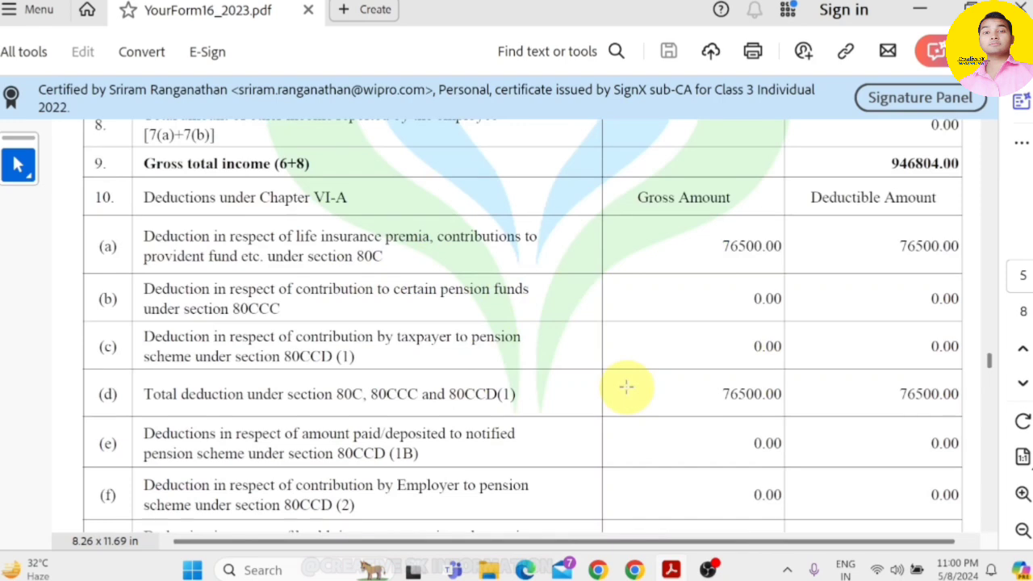
pyautogui.scroll(-2, 626, 388)
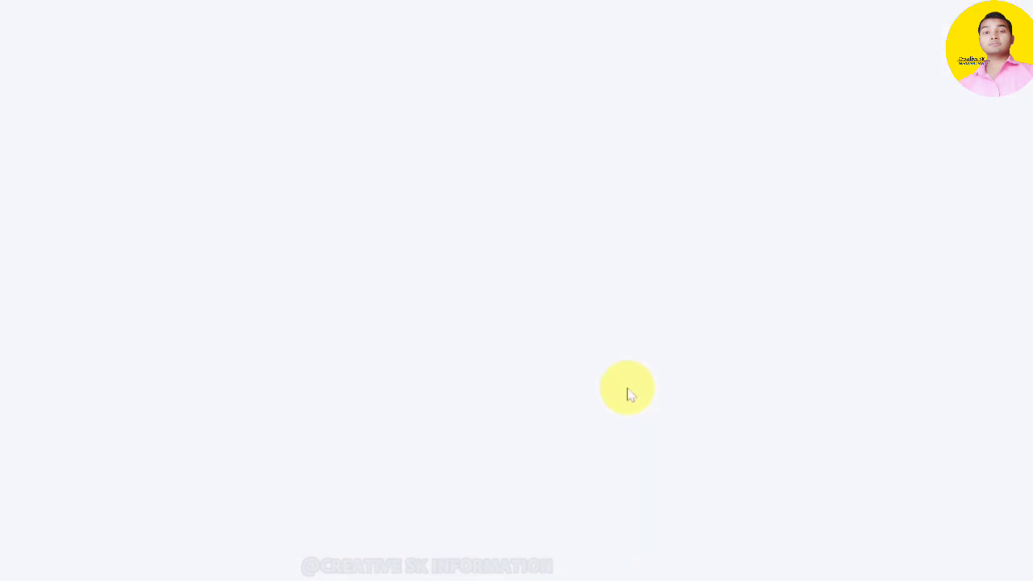
pyautogui.scroll(-5, 629, 394)
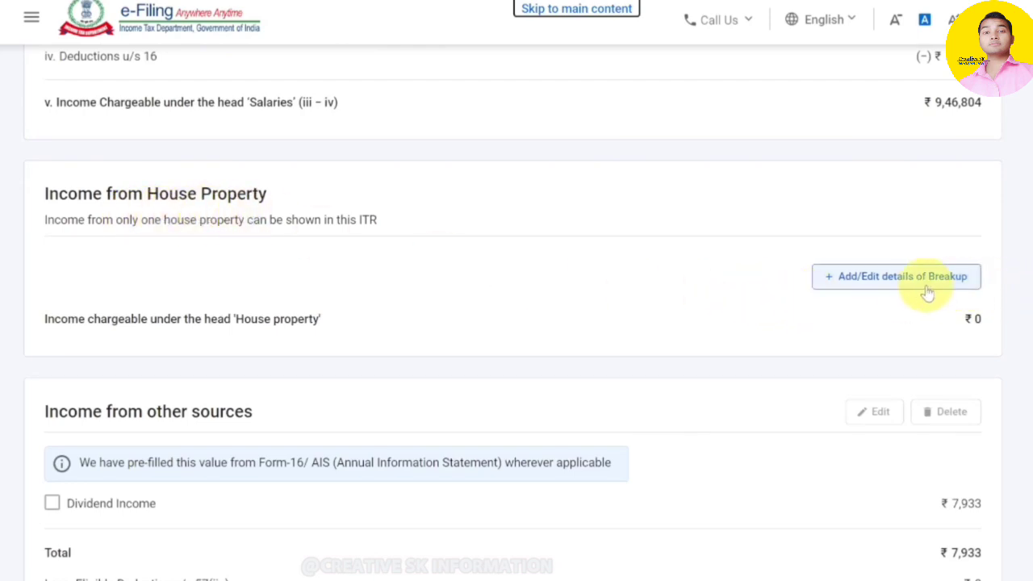
pyautogui.scroll(-3, 201, 255)
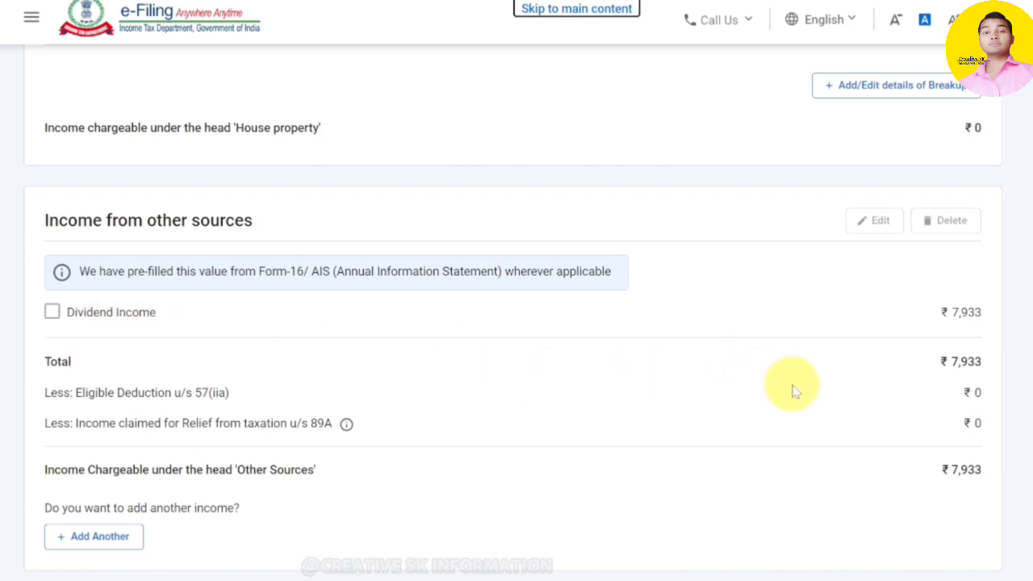
pyautogui.scroll(-5, 792, 390)
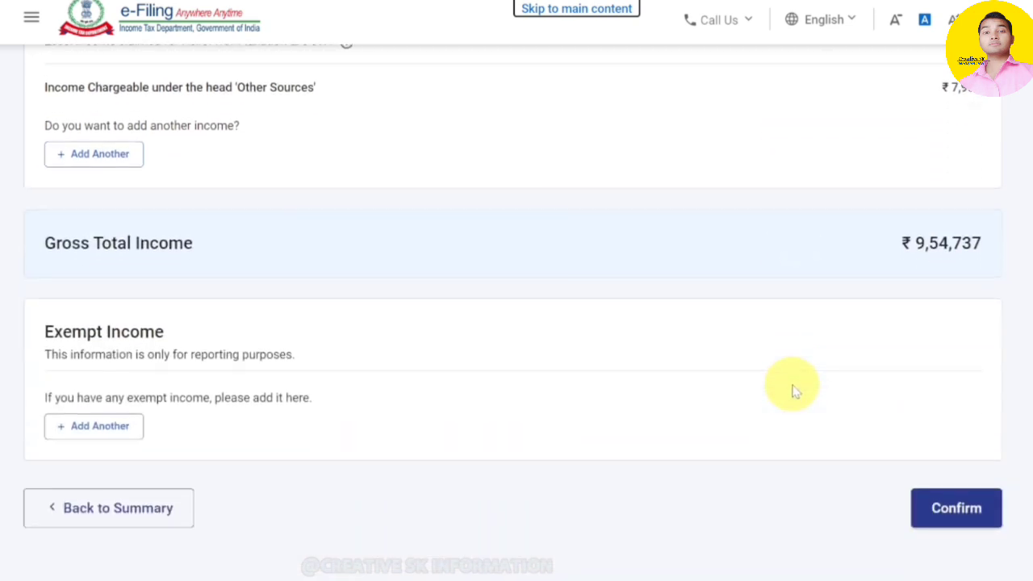
pyautogui.click(955, 506)
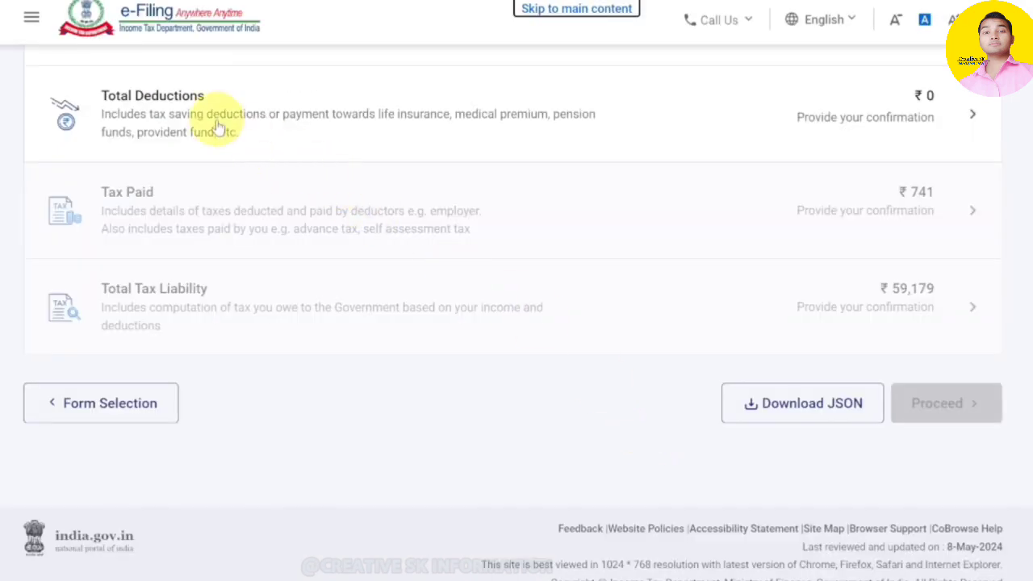
# - Open Total Deductions, continue without answering the 80CCD(2) question, and confirm the section without adding any deduction
pyautogui.click(216, 128)
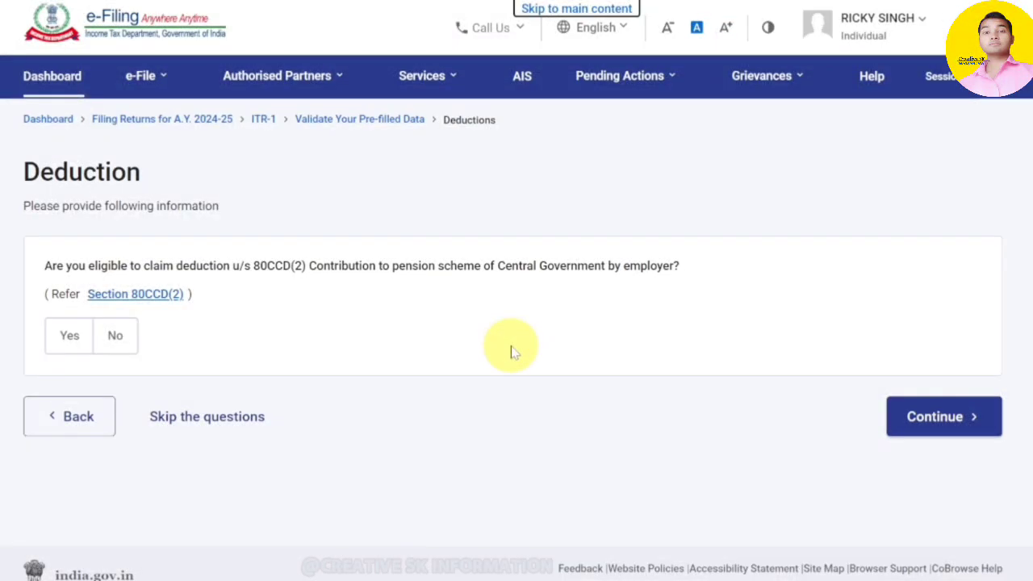
pyautogui.click(932, 416)
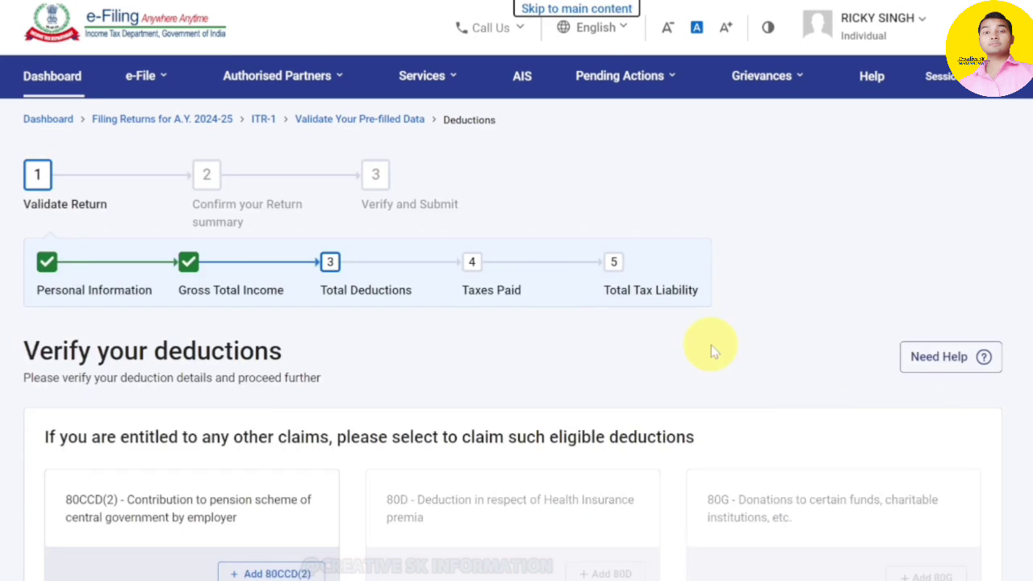
pyautogui.scroll(-7, 710, 350)
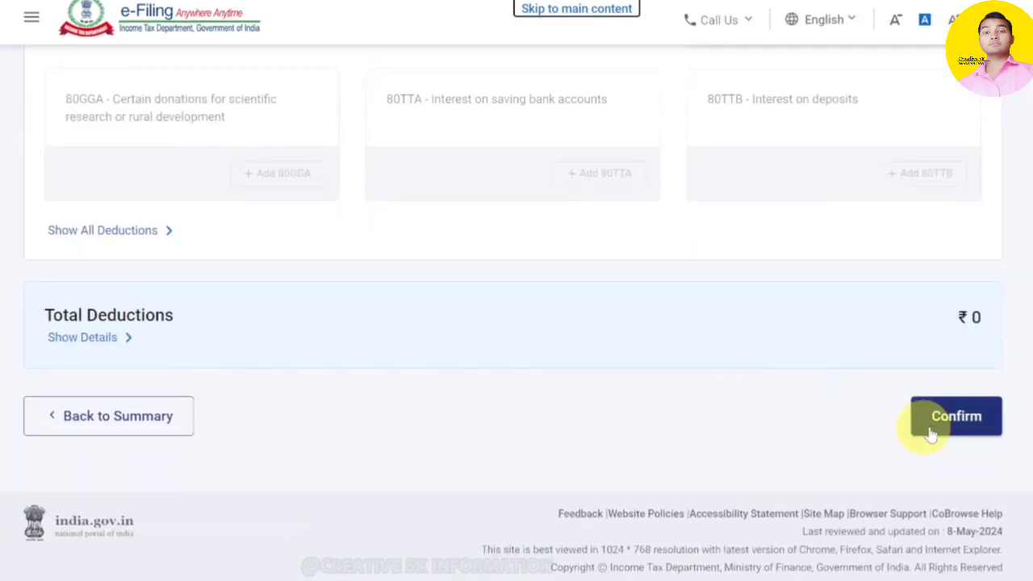
pyautogui.click(944, 416)
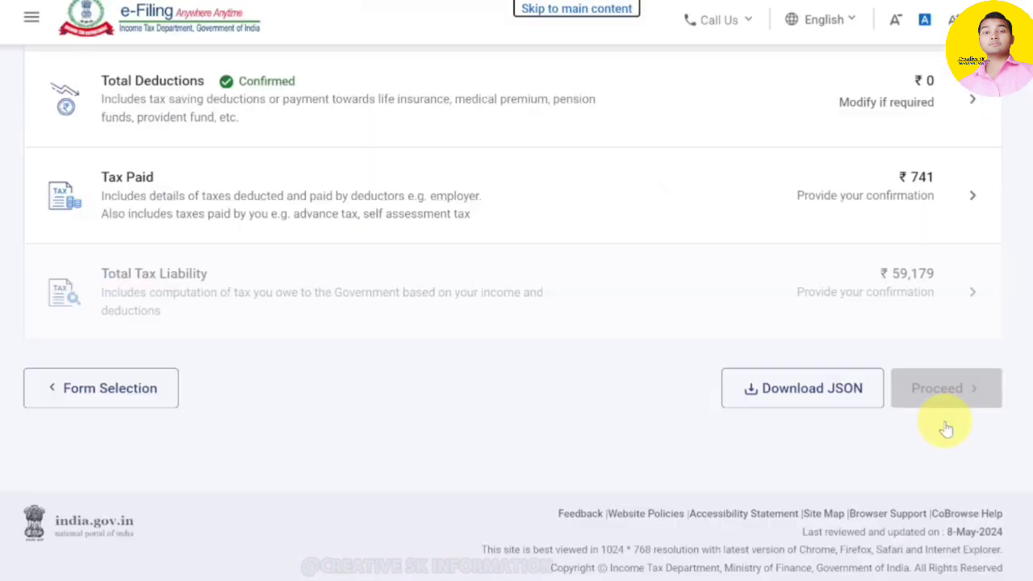
# - Open Tax Paid, review the TDS, TCS, advance tax and self-assessment tax details, and confirm the section without changes
pyautogui.click(815, 210)
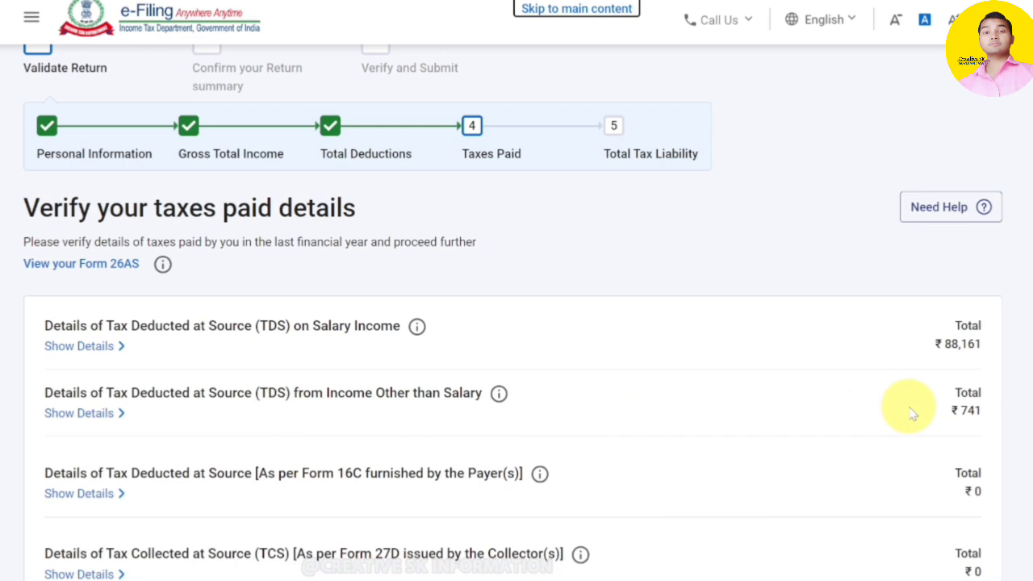
pyautogui.scroll(-1, 613, 400)
pyautogui.scroll(-1, 420, 448)
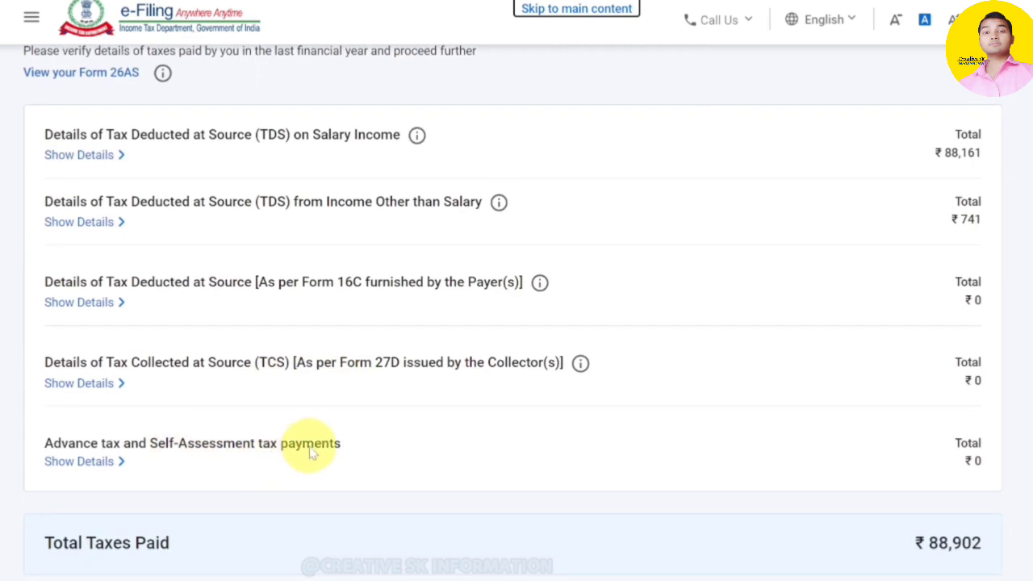
pyautogui.scroll(-2, 801, 437)
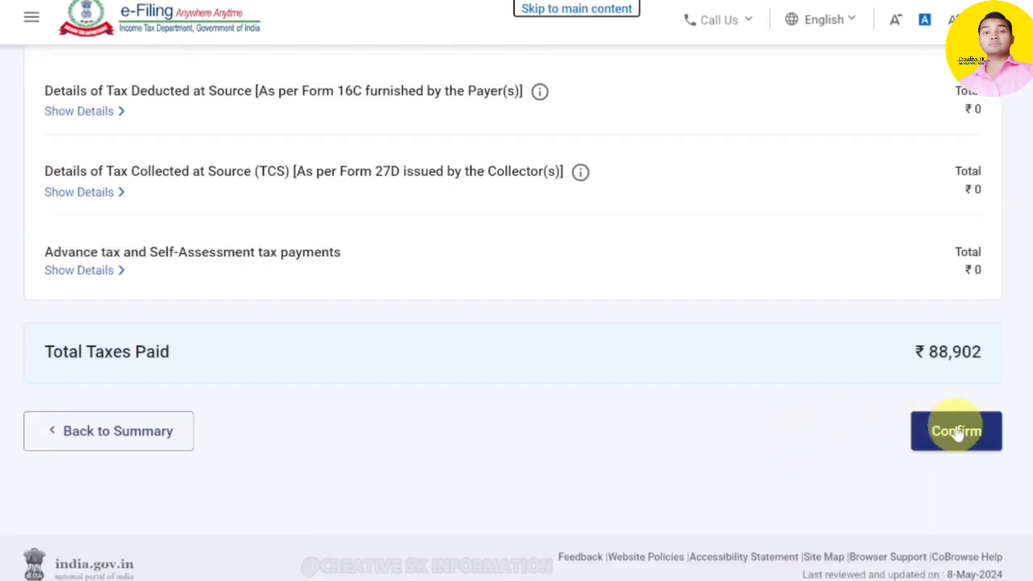
pyautogui.click(956, 431)
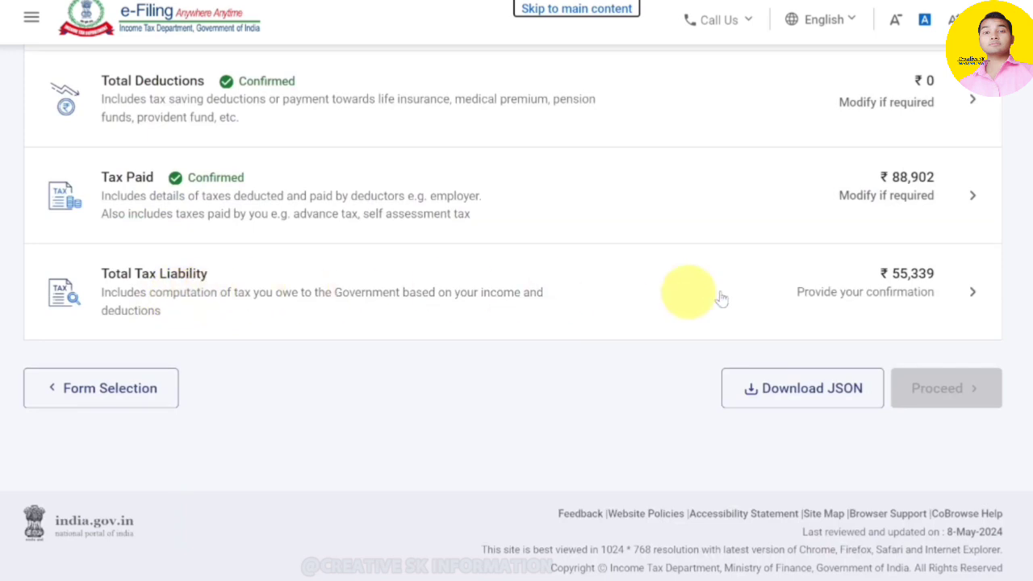
# - Review the income and tax computation under Total Tax Liability, confirm it without claiming relief, and proceed to the tax summary
pyautogui.click(915, 292)
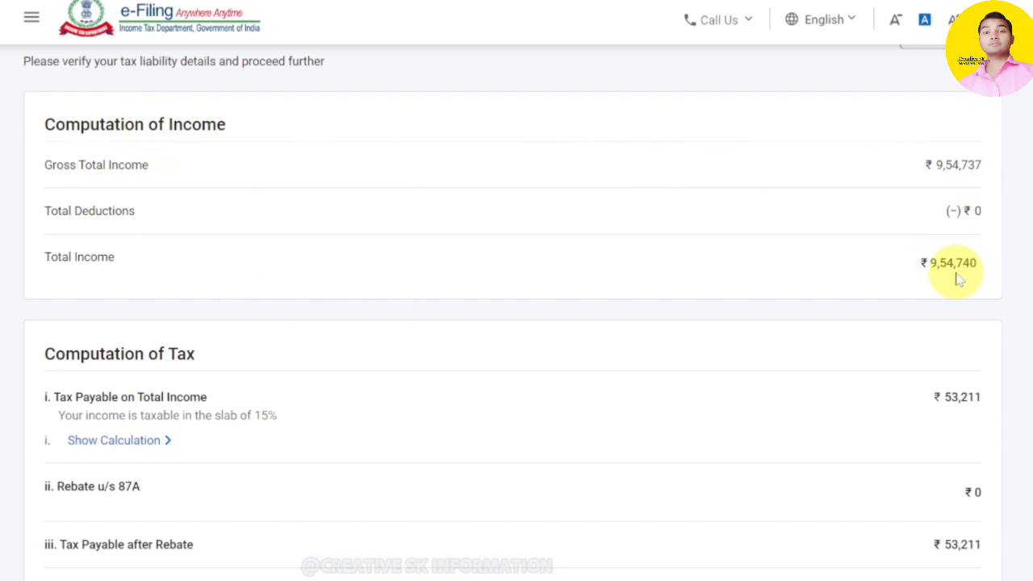
pyautogui.scroll(-1, 959, 278)
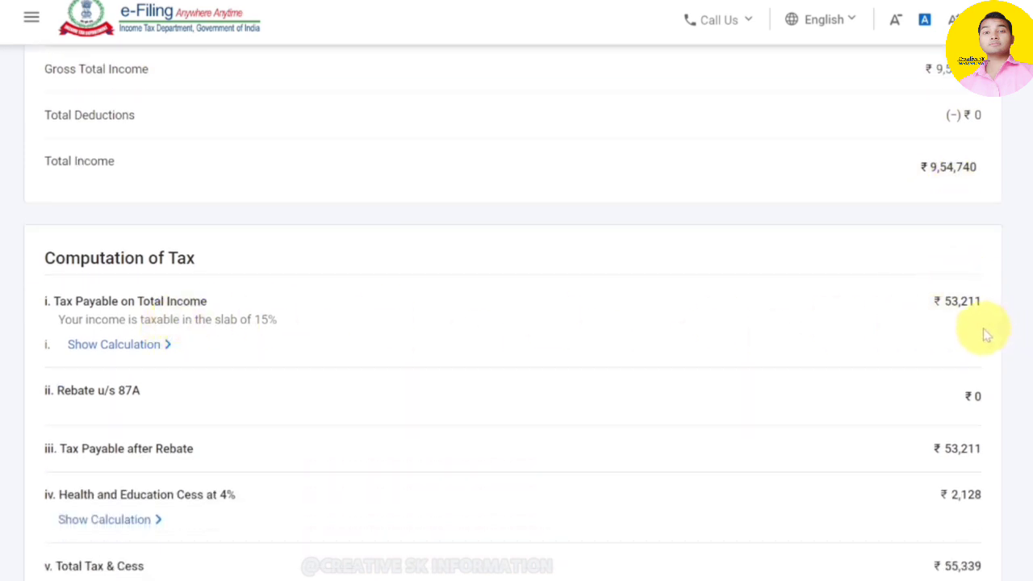
pyautogui.scroll(-2, 983, 328)
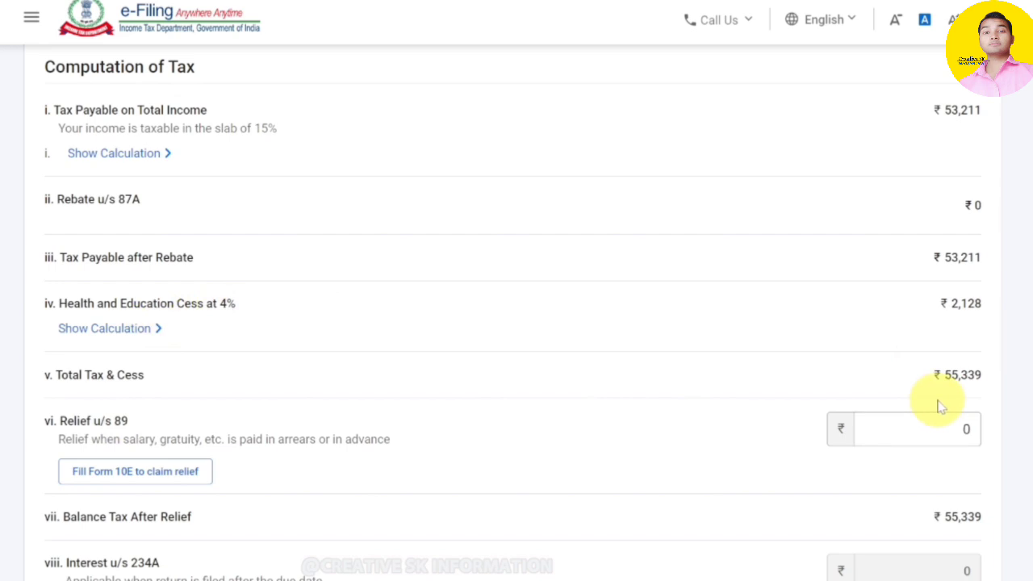
pyautogui.scroll(-8, 940, 406)
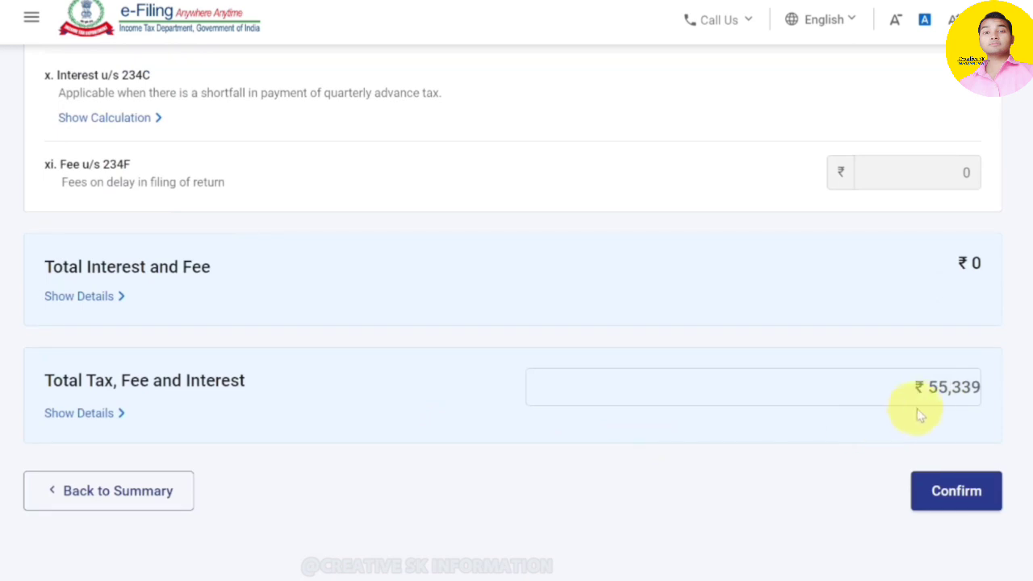
pyautogui.click(956, 492)
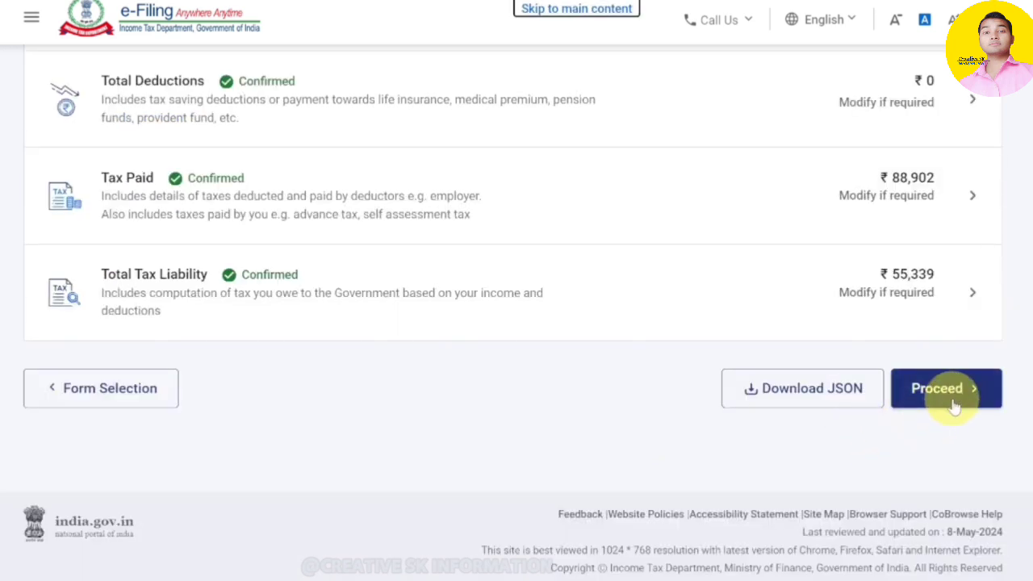
pyautogui.click(960, 395)
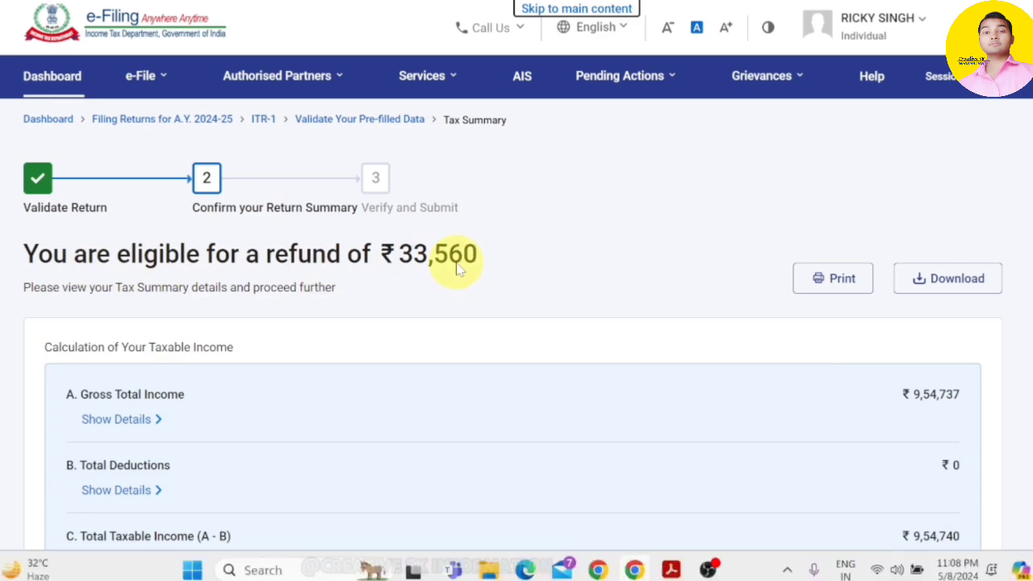
# - Switch to the Form 16 PDF to check its figures, and return to review the tax summary through to the refund amount
pyautogui.hotkey('alt', 'Tab')
pyautogui.scroll(-3, 703, 397)
pyautogui.scroll(-15, 703, 398)
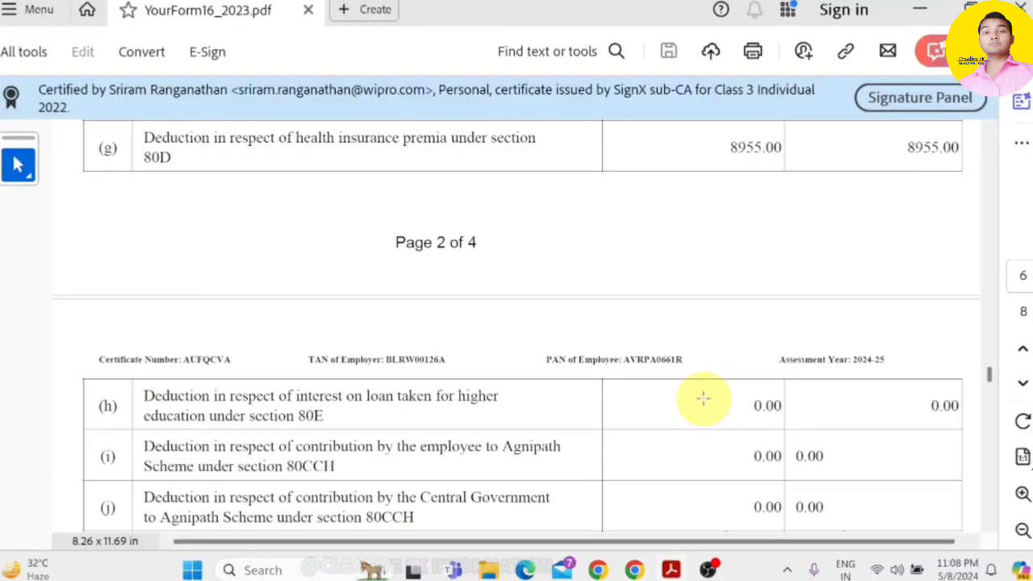
pyautogui.scroll(1, 703, 398)
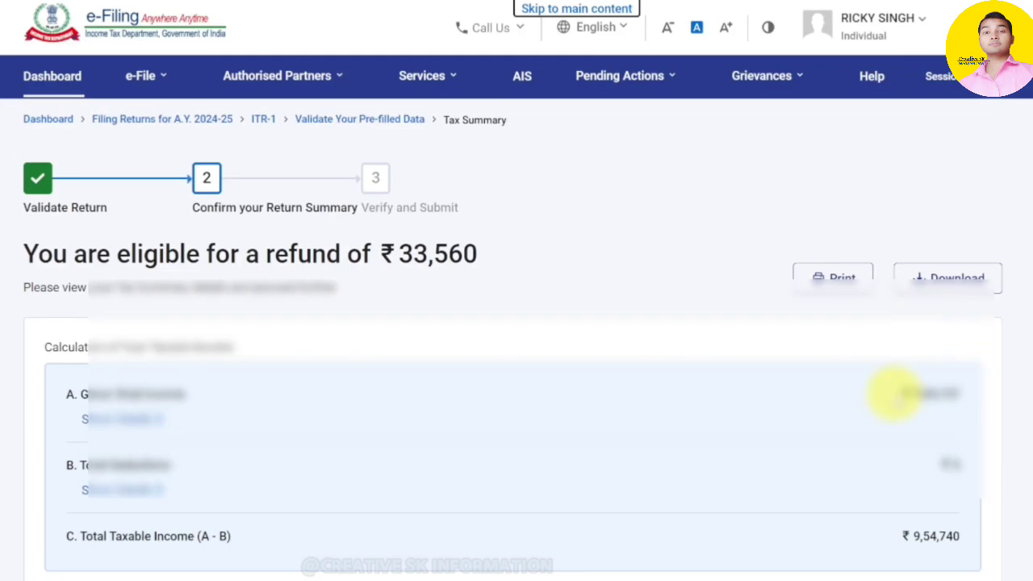
pyautogui.scroll(-3, 896, 401)
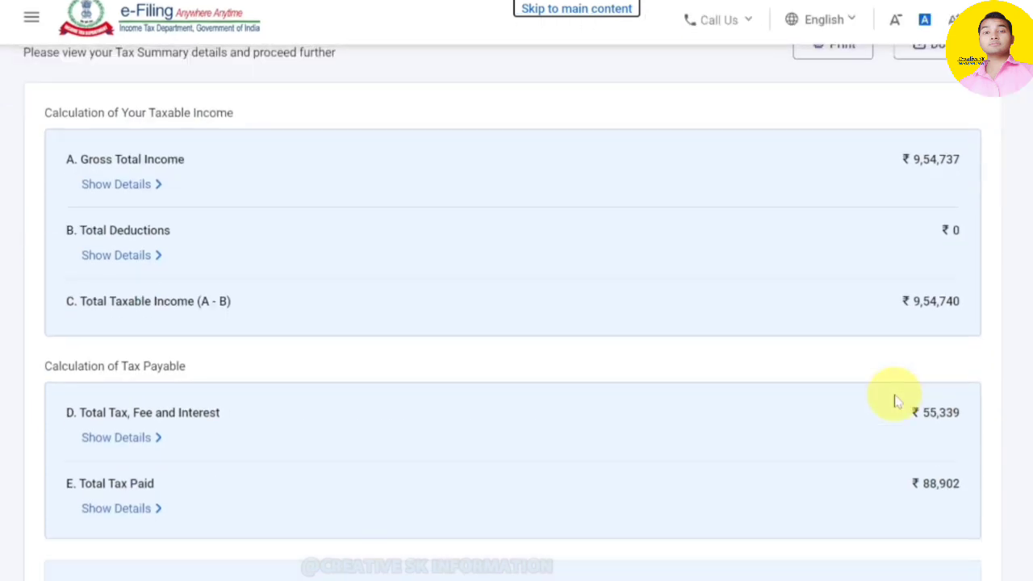
pyautogui.scroll(-4, 896, 401)
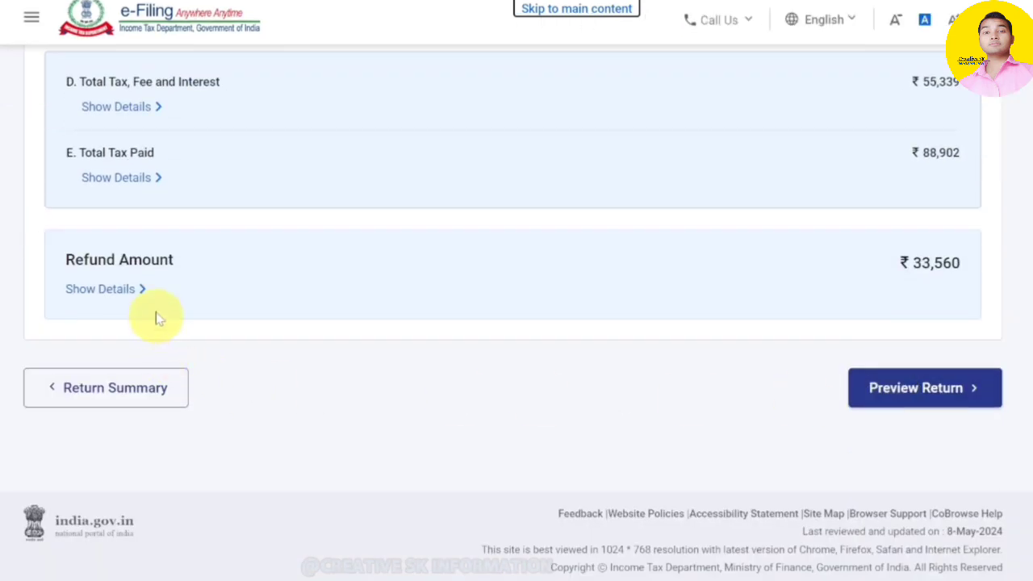